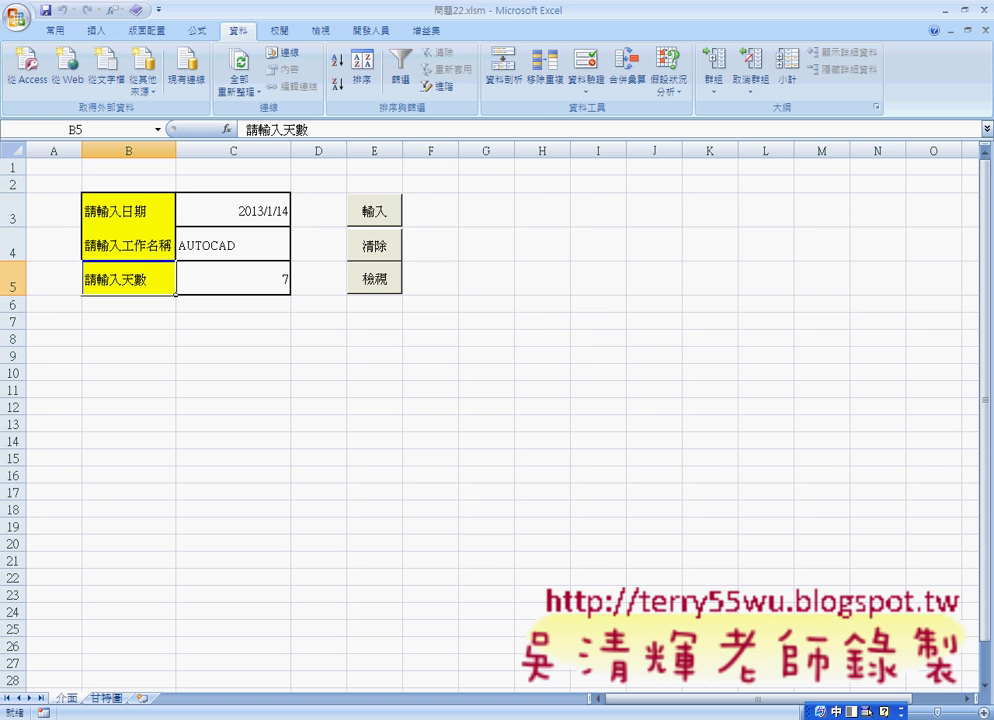
# - Review the Module1 macro code, then run the 輸入 macro to enter the AUTOCAD task
pyautogui.hotkey('alt', 'F11')
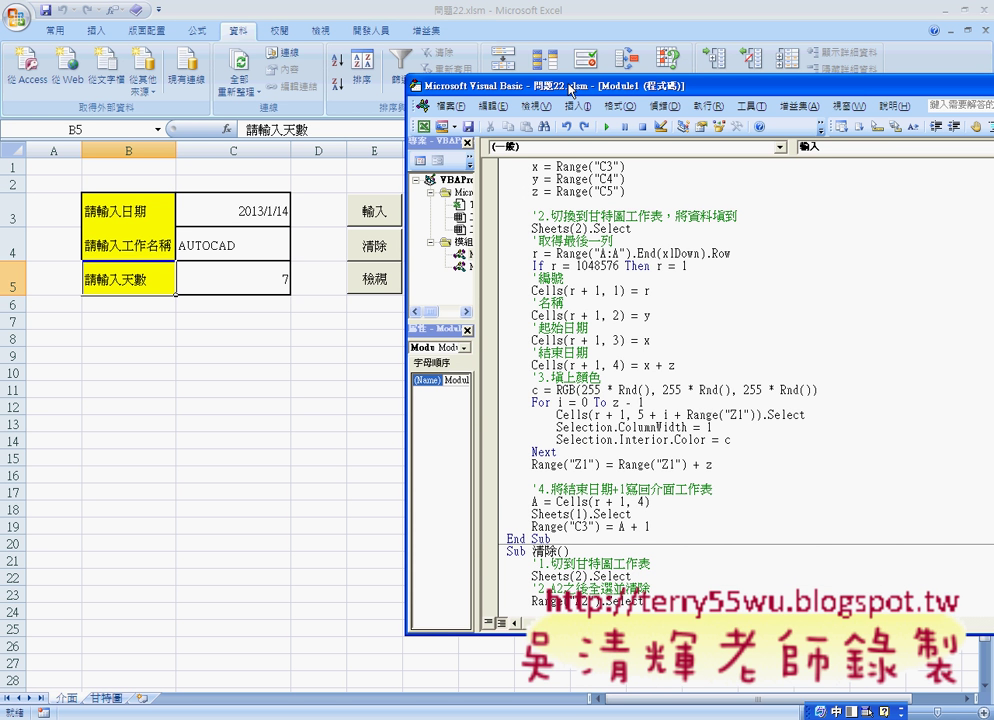
pyautogui.moveTo(448, 82); pyautogui.dragTo(233, 66)
pyautogui.scroll(1, 336, 399)
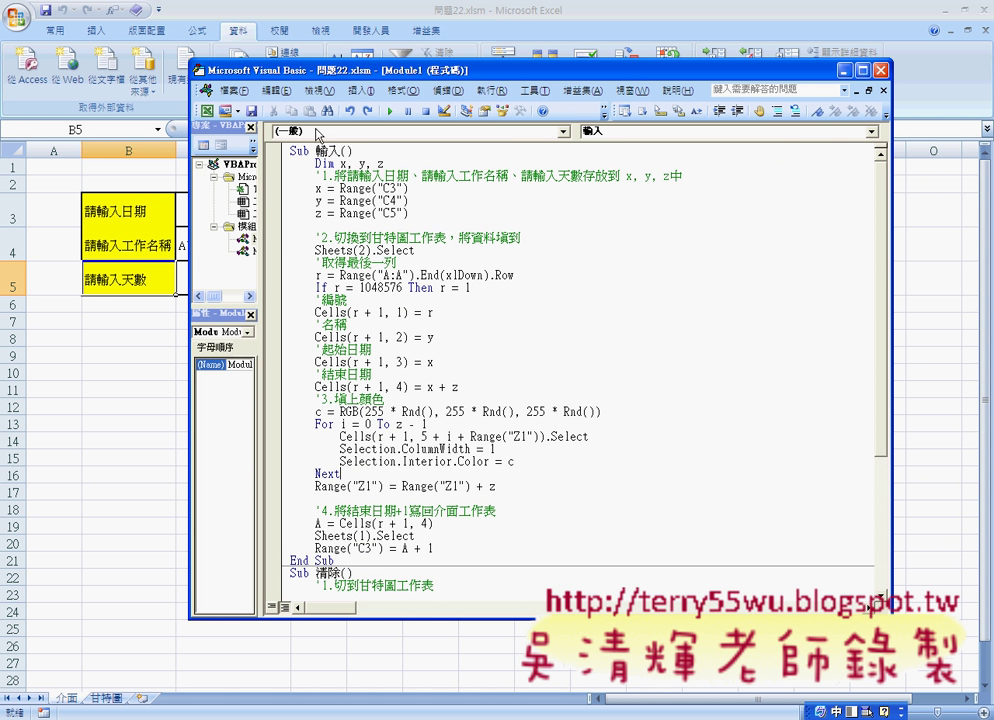
pyautogui.moveTo(258, 69); pyautogui.dragTo(513, 77)
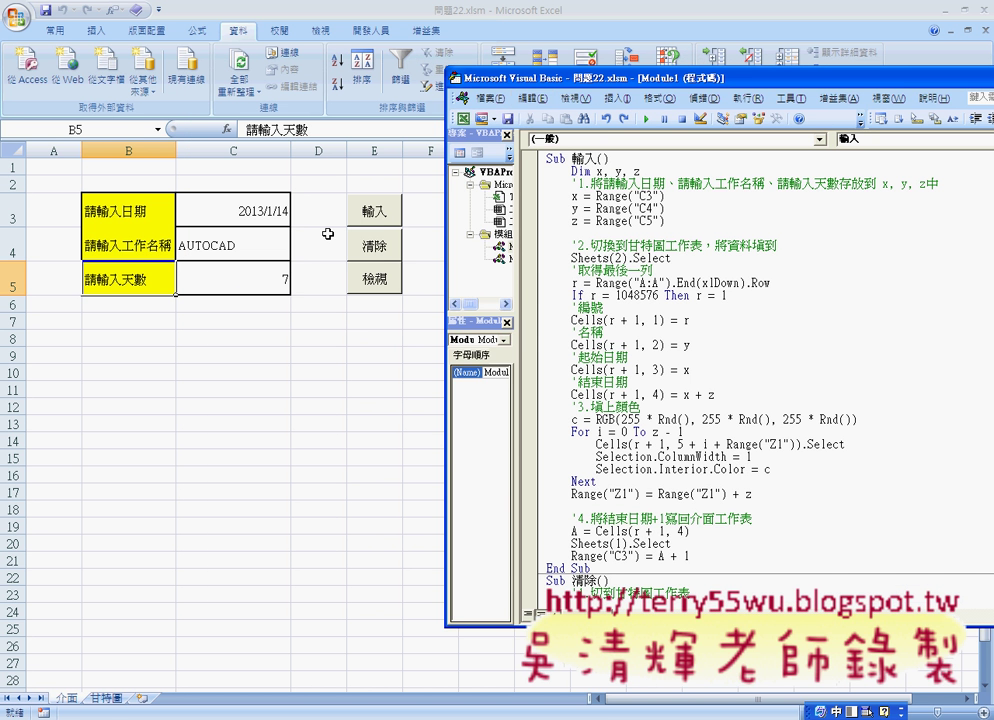
pyautogui.click(376, 214)
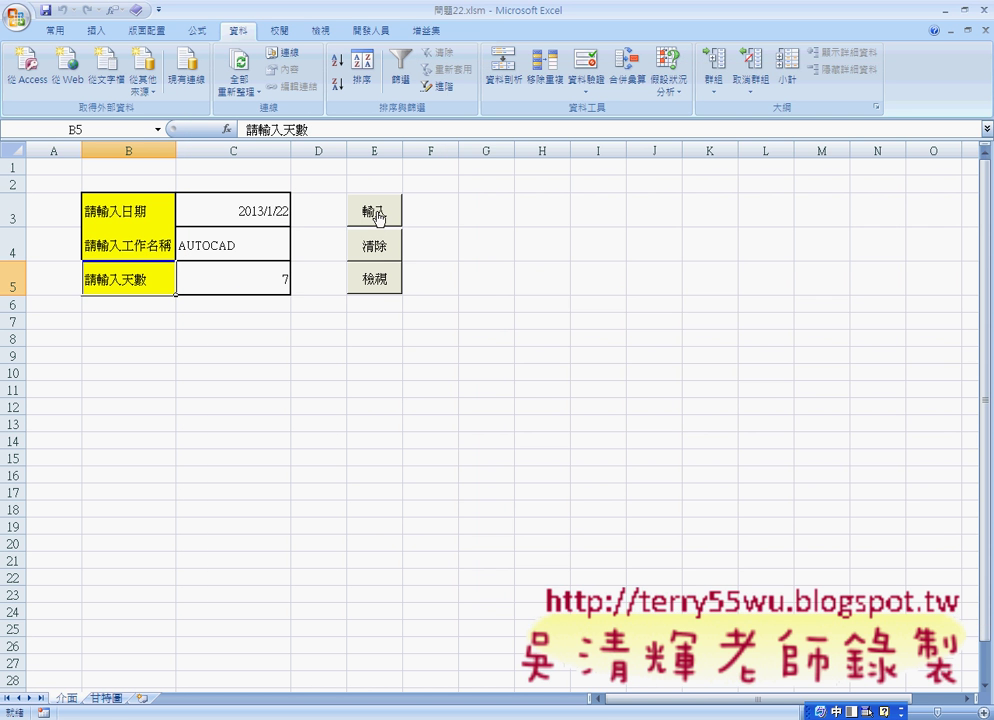
# - On 介面, set C4 to 雲端檔案管理 and C5 to 5 days, then run 輸入
pyautogui.click(105, 698)
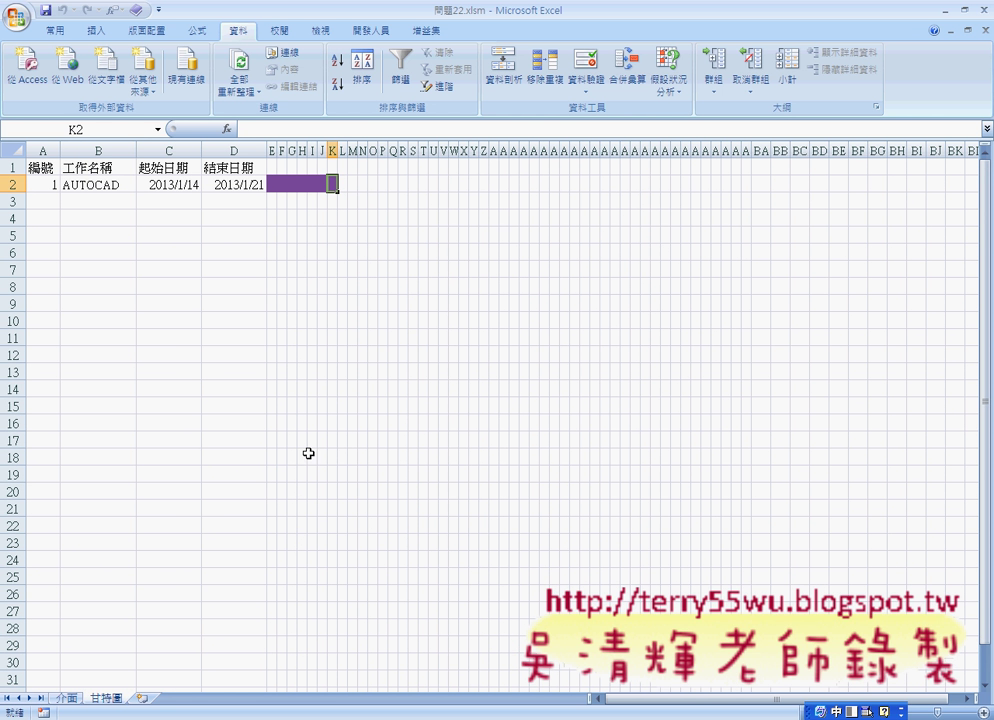
pyautogui.click(67, 698)
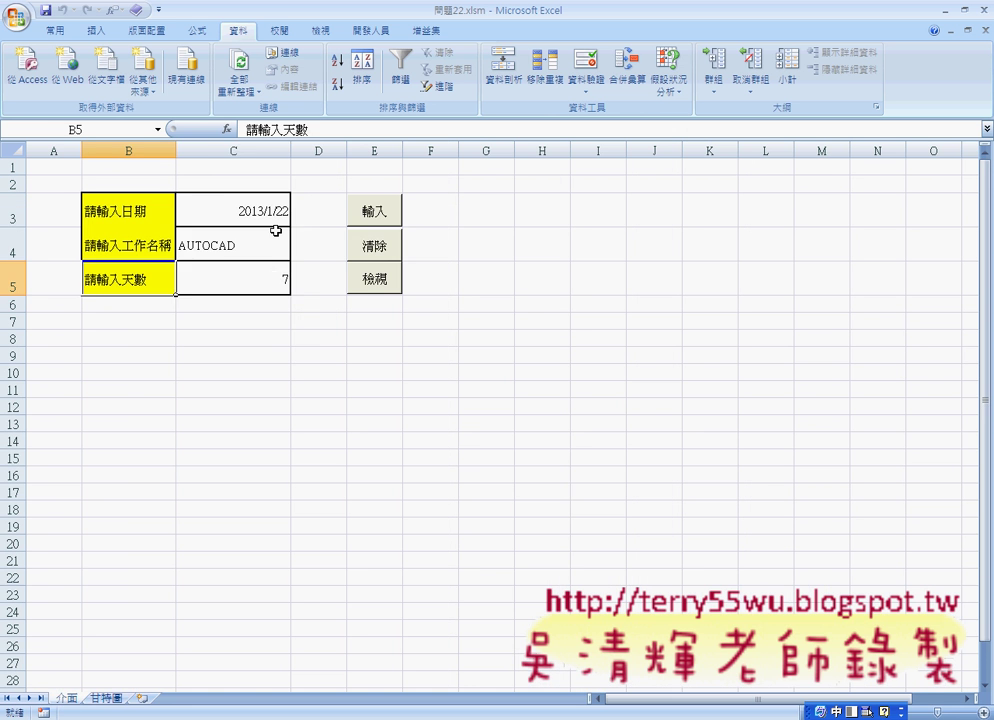
pyautogui.click(271, 247)
pyautogui.click(297, 253)
pyautogui.click(268, 314)
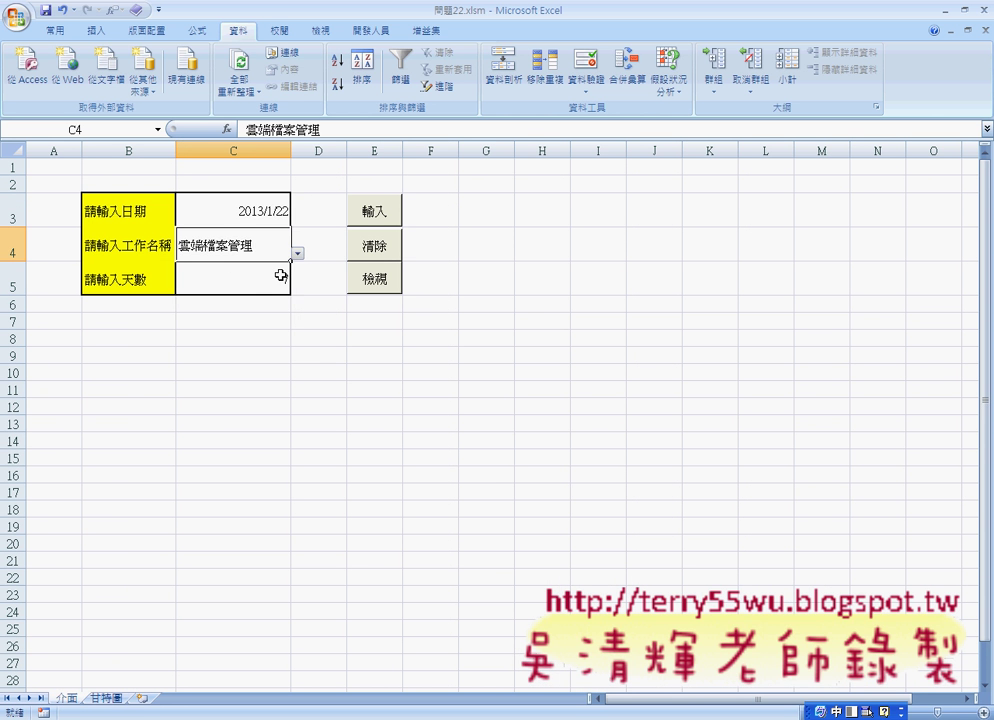
pyautogui.click(284, 272)
pyautogui.click(297, 288)
pyautogui.click(262, 332)
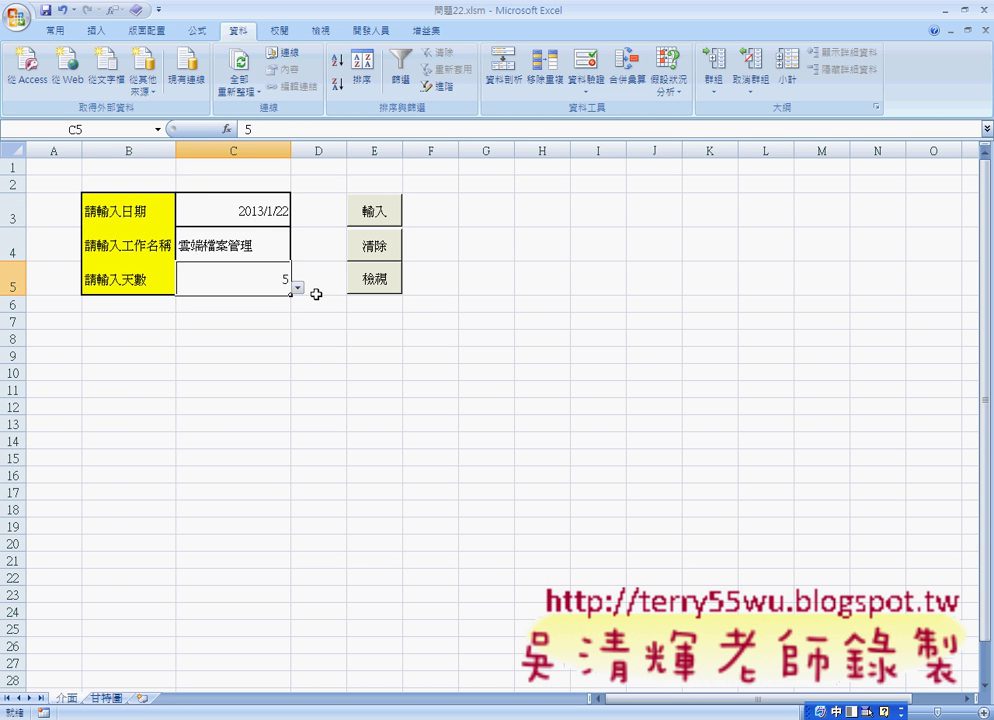
pyautogui.click(370, 211)
# - Check the Gantt sheet's AUTOCAD bar cells E2:K2, then reopen the macro code
pyautogui.click(108, 699)
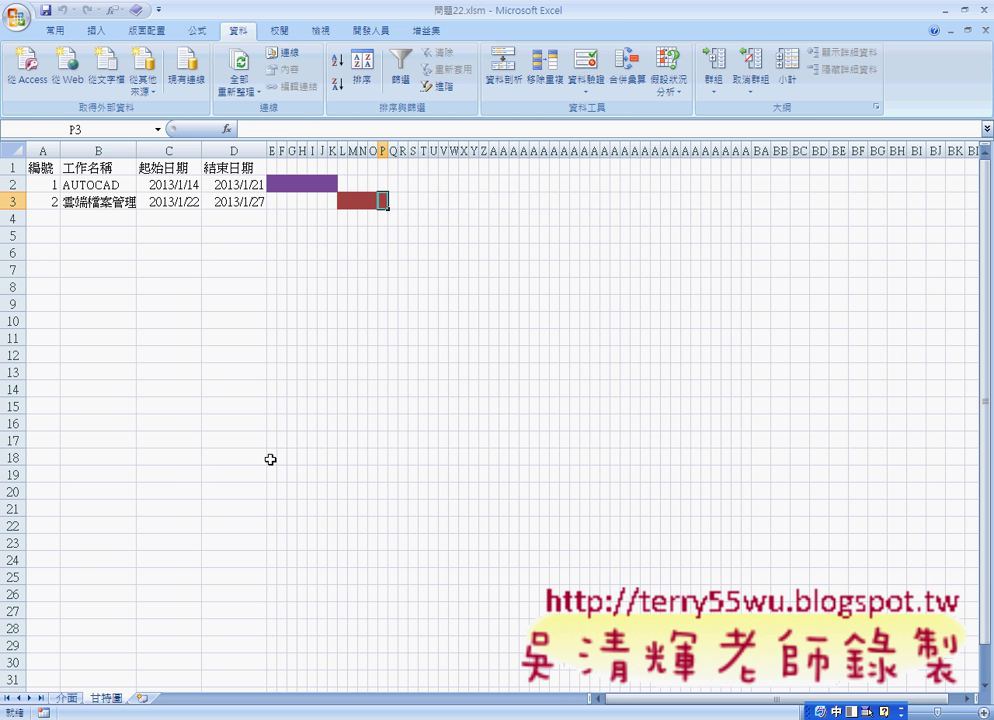
pyautogui.click(88, 184)
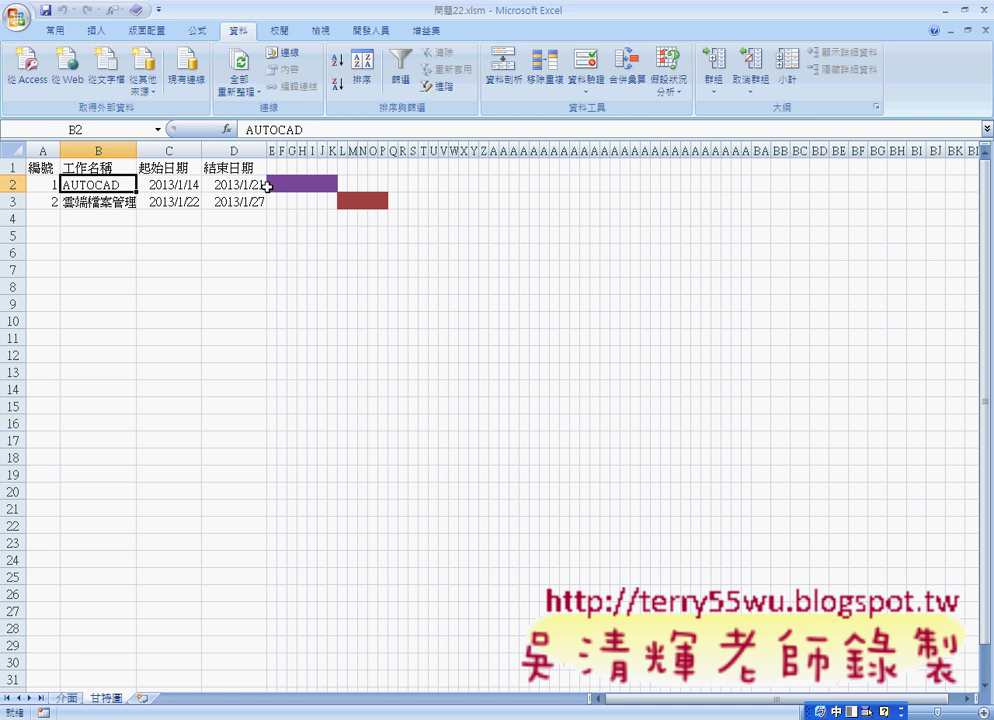
pyautogui.moveTo(272, 184); pyautogui.dragTo(323, 185)
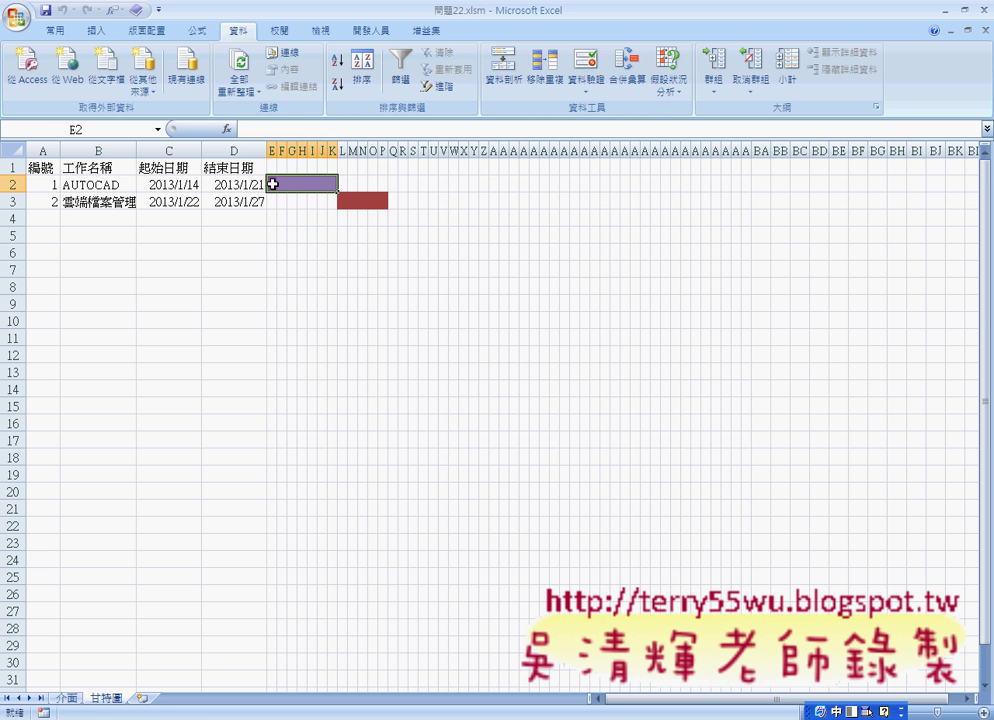
pyautogui.click(271, 184)
pyautogui.moveTo(272, 183); pyautogui.dragTo(331, 187)
pyautogui.hotkey('alt', 'F11')
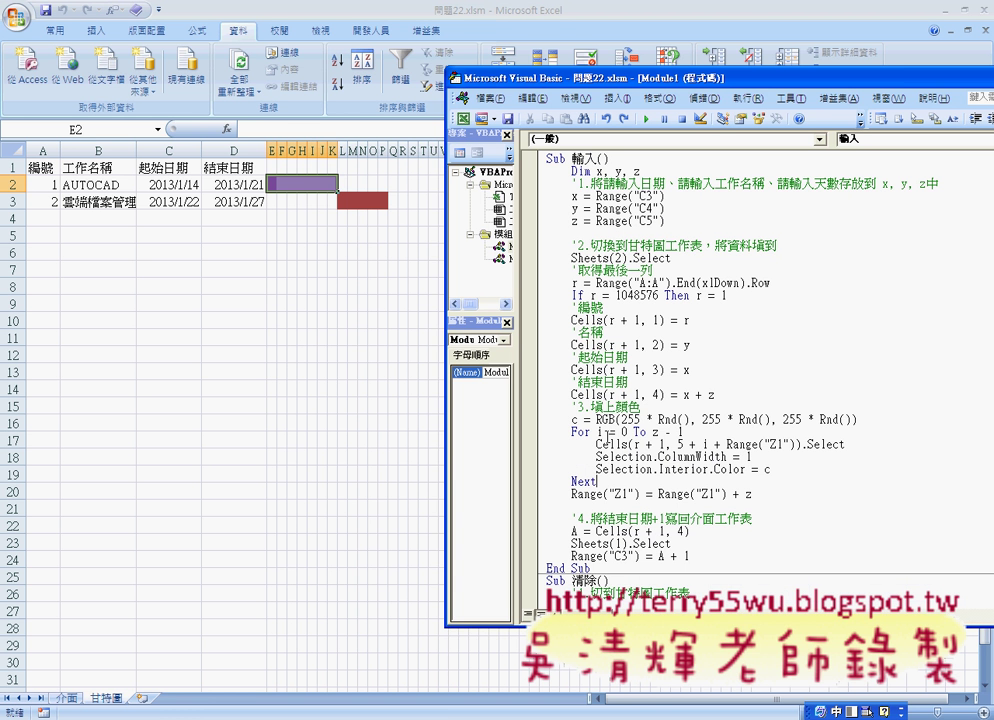
# - Scroll to the input macro's c = RGB(...) colour line and select it
pyautogui.moveTo(628, 90); pyautogui.dragTo(447, 68)
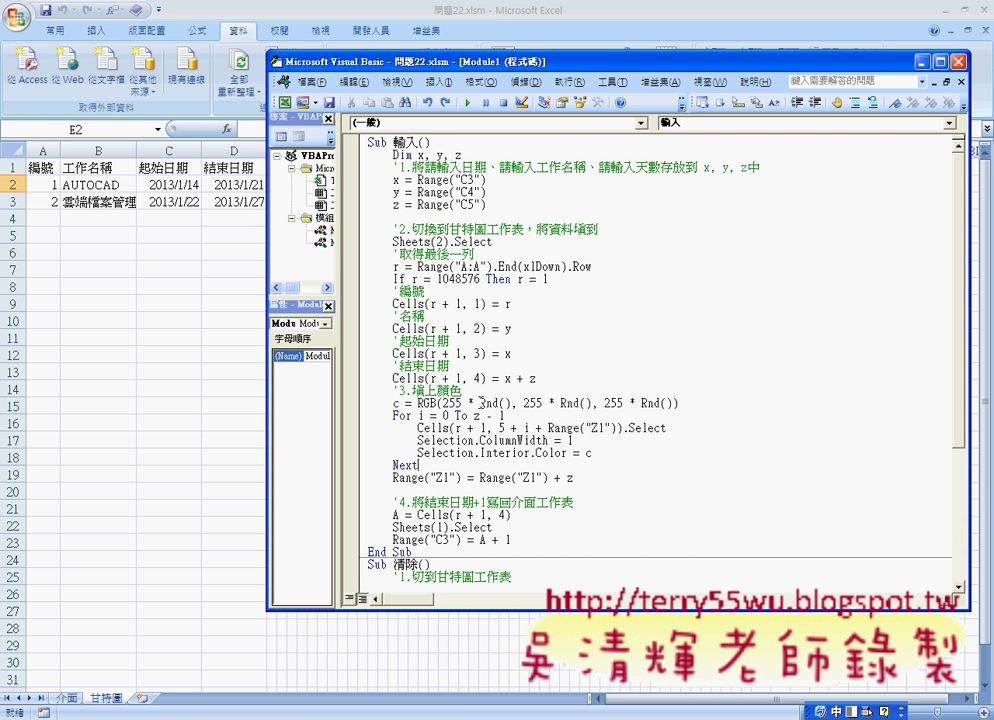
pyautogui.scroll(-1, 500, 376)
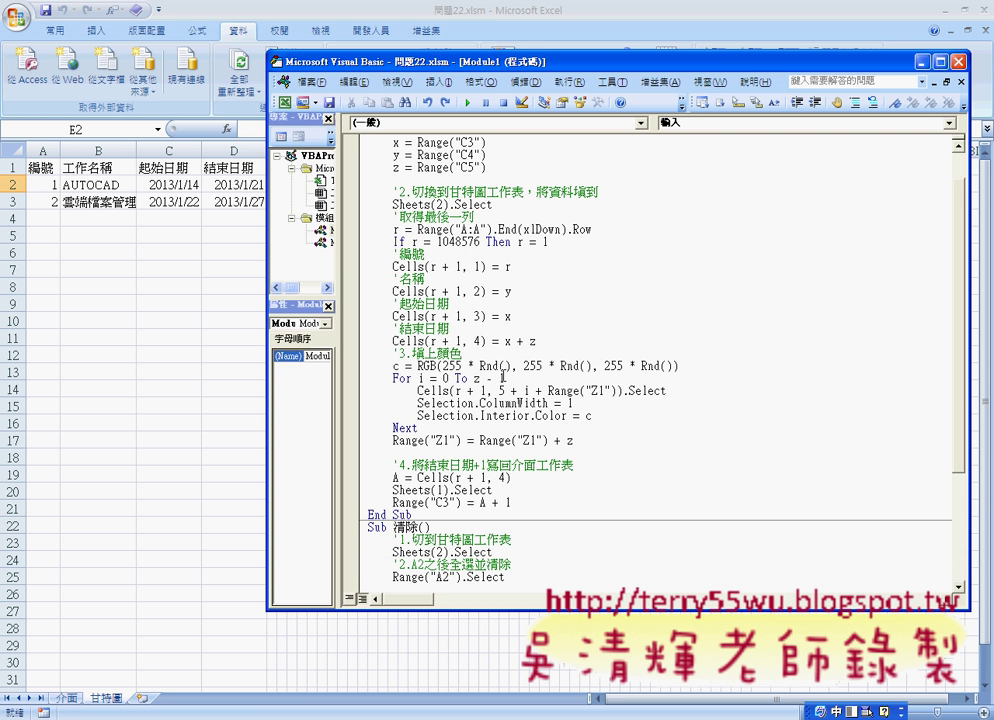
pyautogui.moveTo(390, 366)
pyautogui.mouseDown()
pyautogui.moveTo(655, 373)
pyautogui.moveTo(683, 360)
pyautogui.mouseUp()
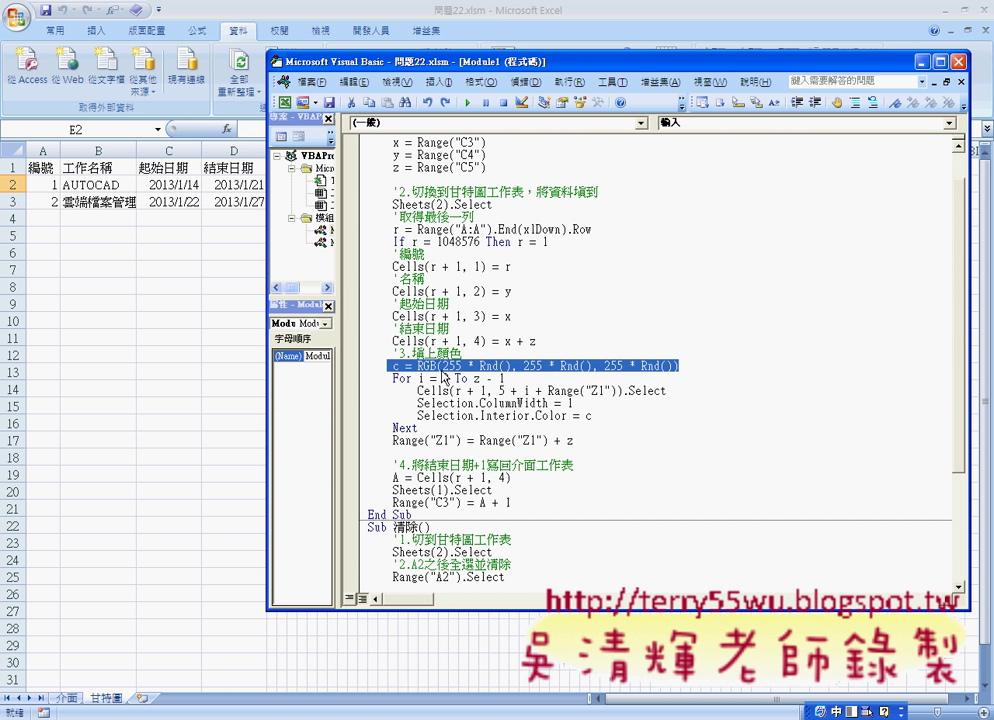
pyautogui.moveTo(592, 415); pyautogui.dragTo(437, 413)
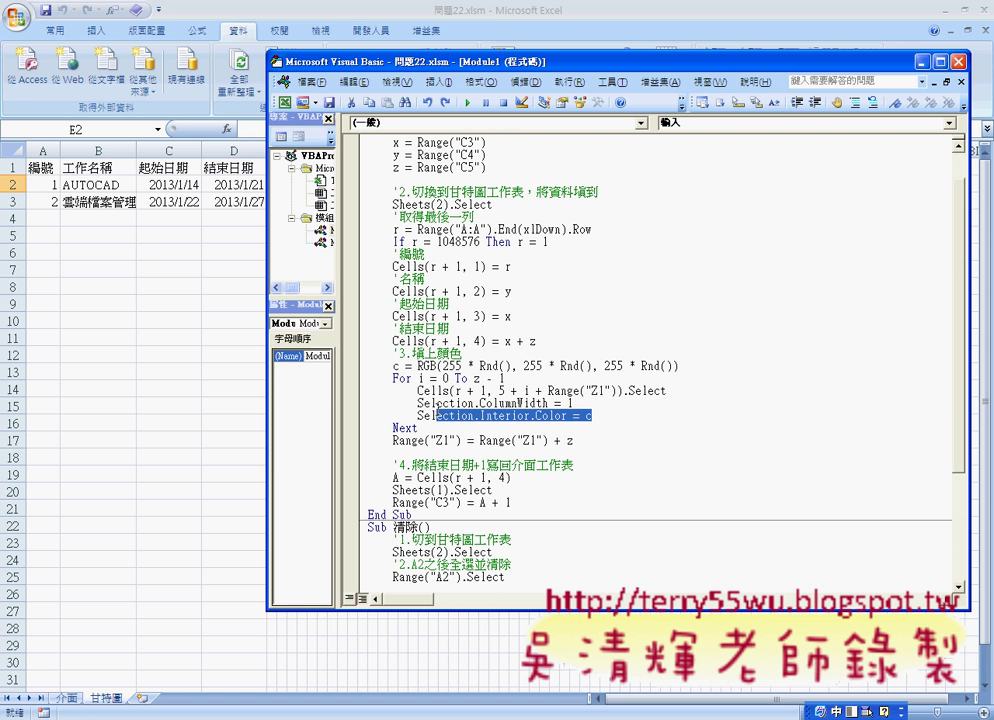
pyautogui.click(394, 366)
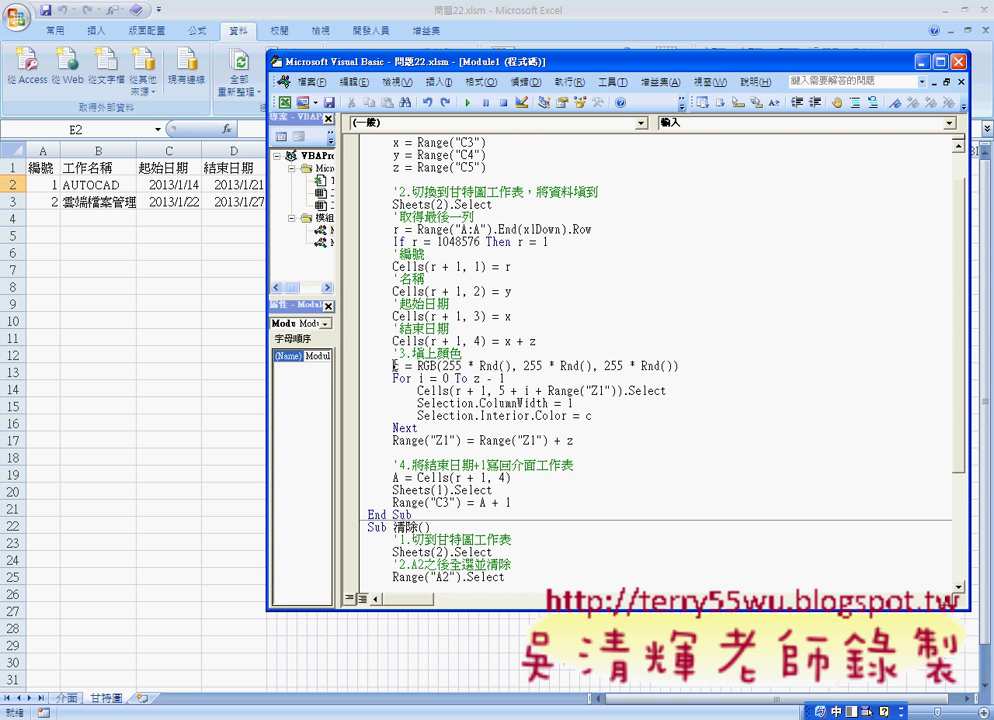
pyautogui.moveTo(394, 366); pyautogui.dragTo(629, 368)
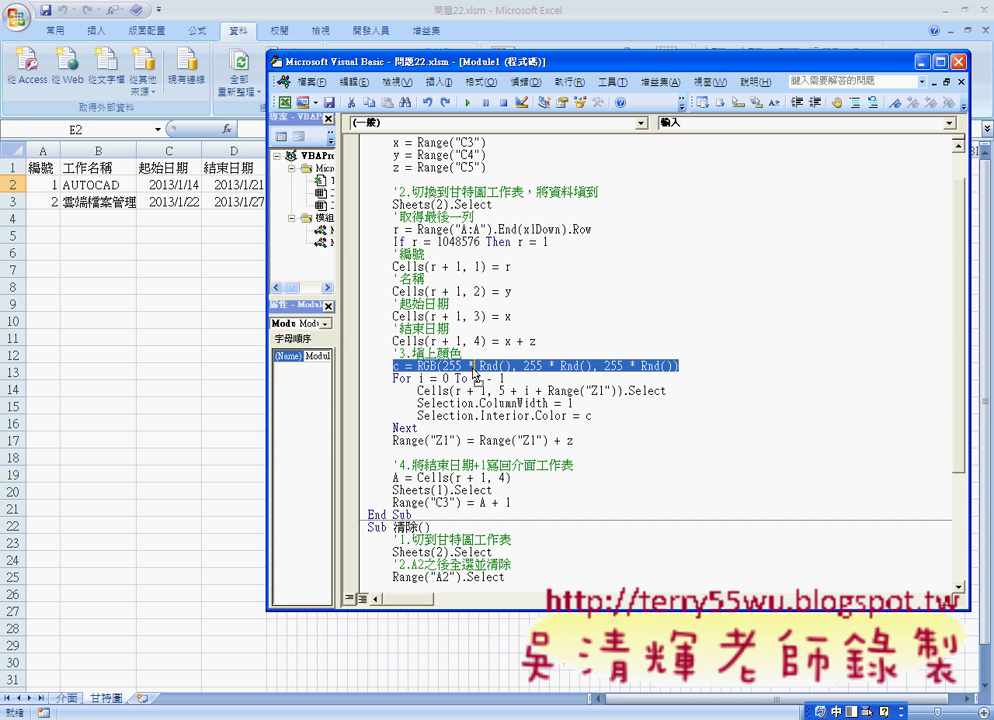
# - Move the c = RGB(255 * Rnd(), ...) line inside the For loop onto its own line
pyautogui.moveTo(500, 366); pyautogui.dragTo(575, 403)
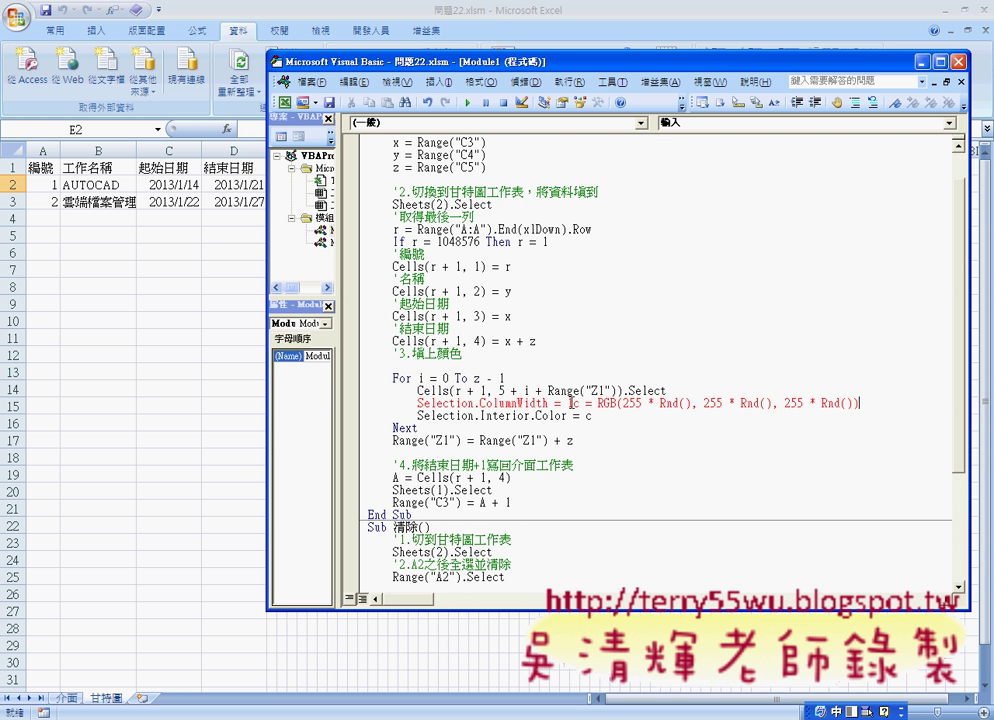
pyautogui.press('Return')
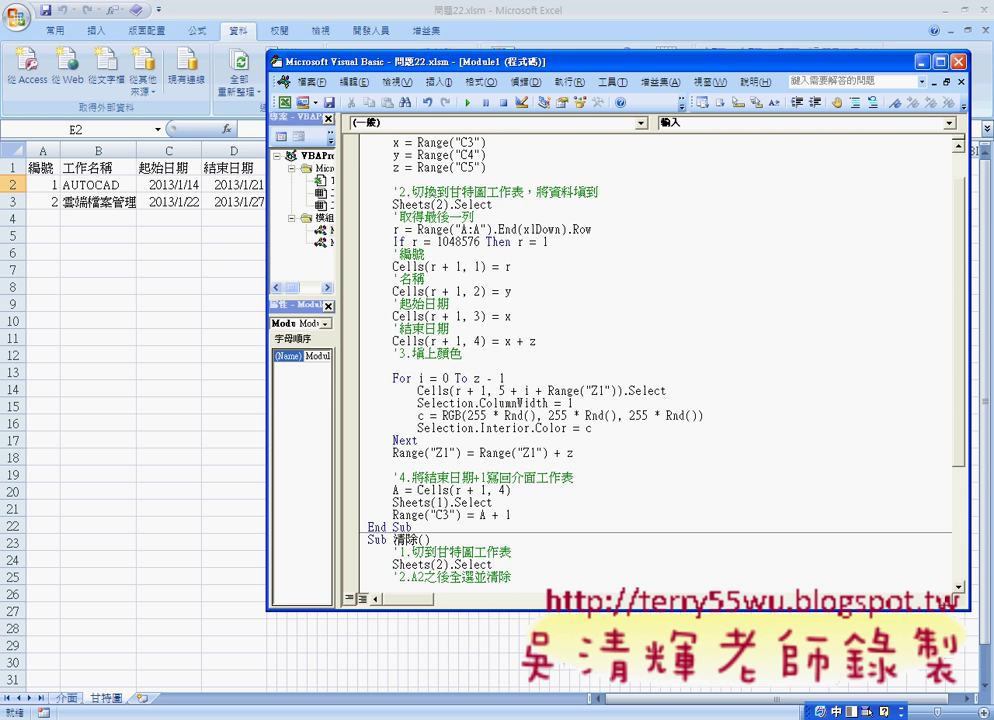
pyautogui.moveTo(591, 427); pyautogui.dragTo(352, 416)
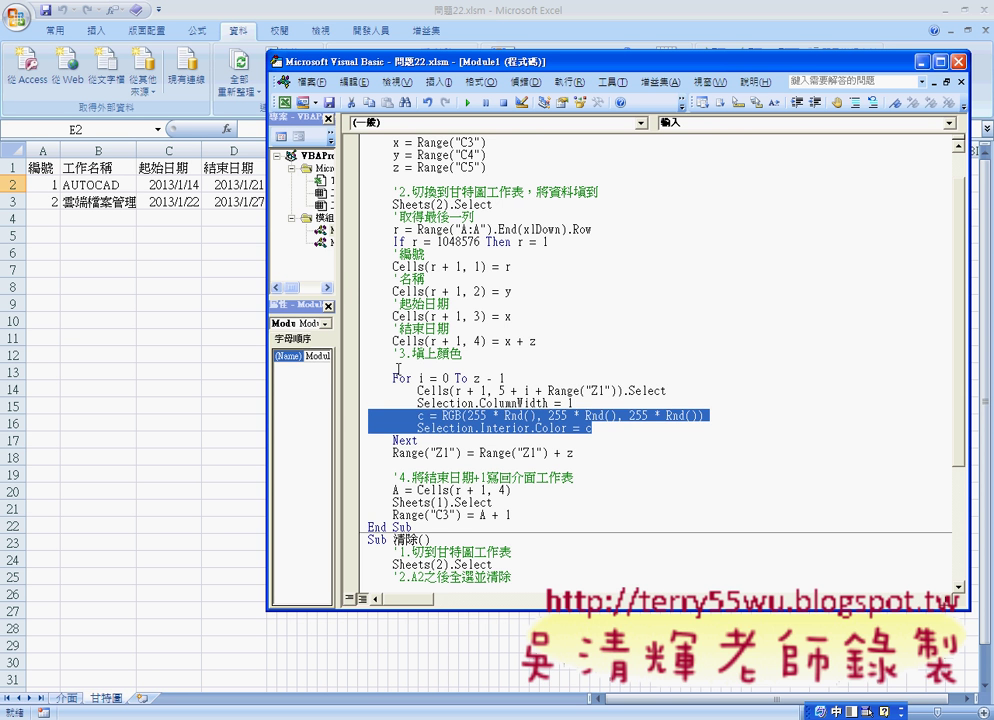
pyautogui.click(437, 421)
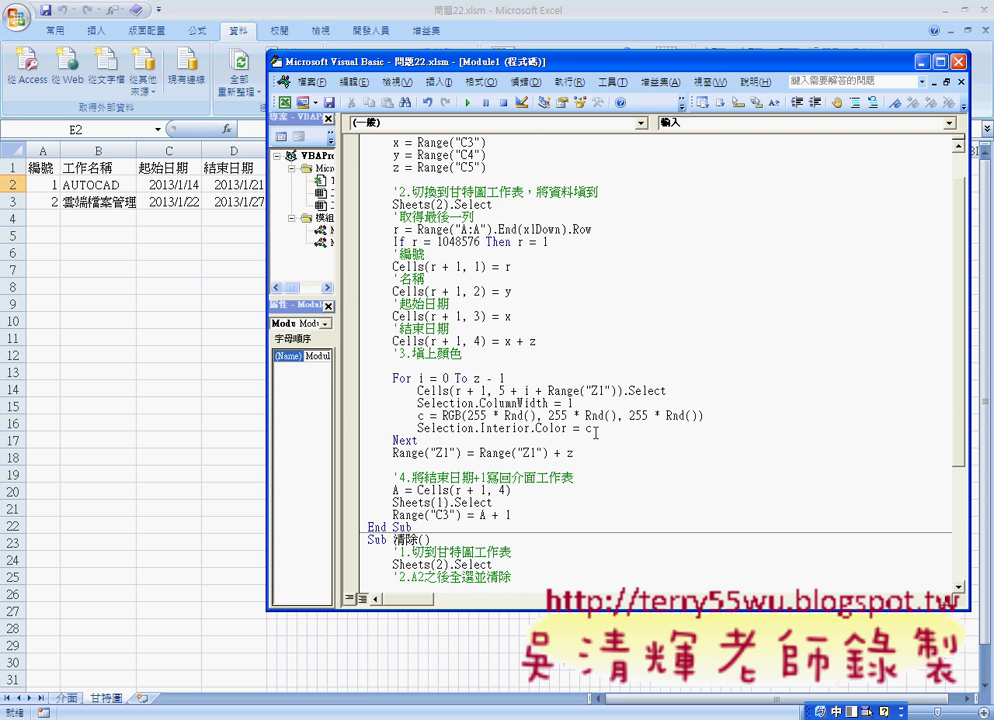
pyautogui.moveTo(591, 427); pyautogui.dragTo(379, 409)
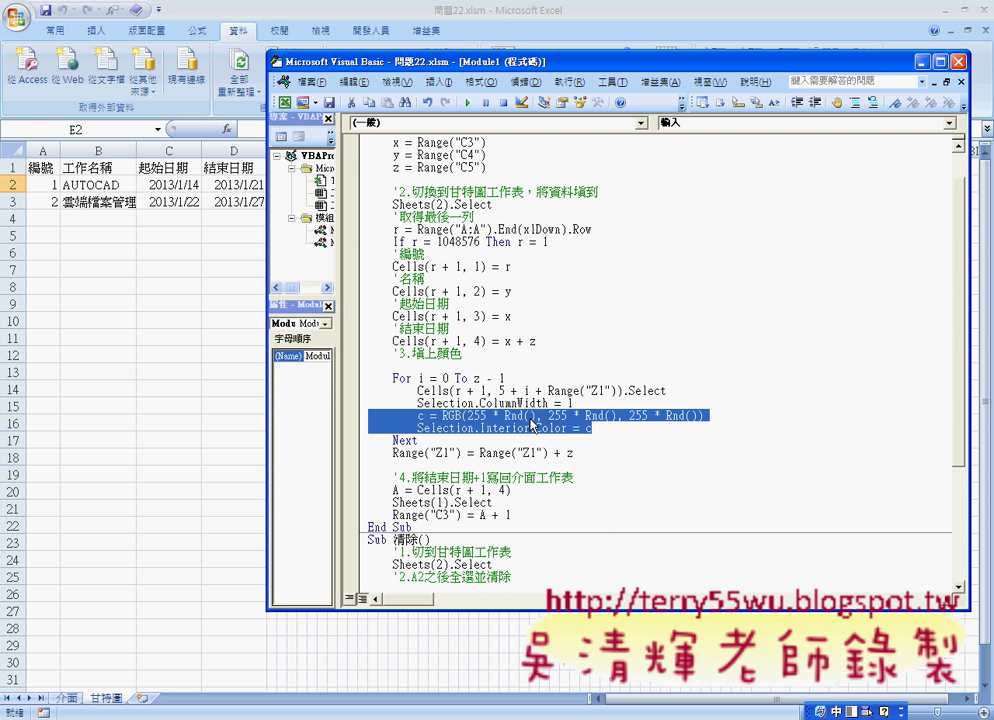
pyautogui.click(694, 416)
pyautogui.moveTo(703, 416); pyautogui.dragTo(413, 416)
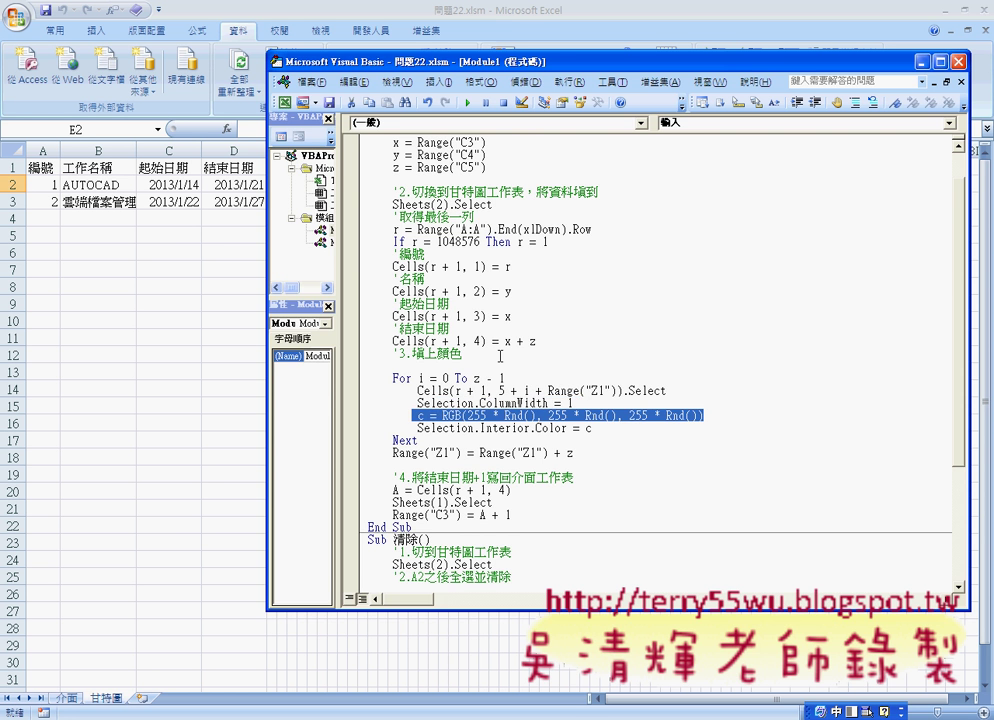
# - Run 輸入 twice from 介面, adding two 雲端檔案管理 tasks with random-coloured day cells
pyautogui.click(212, 268)
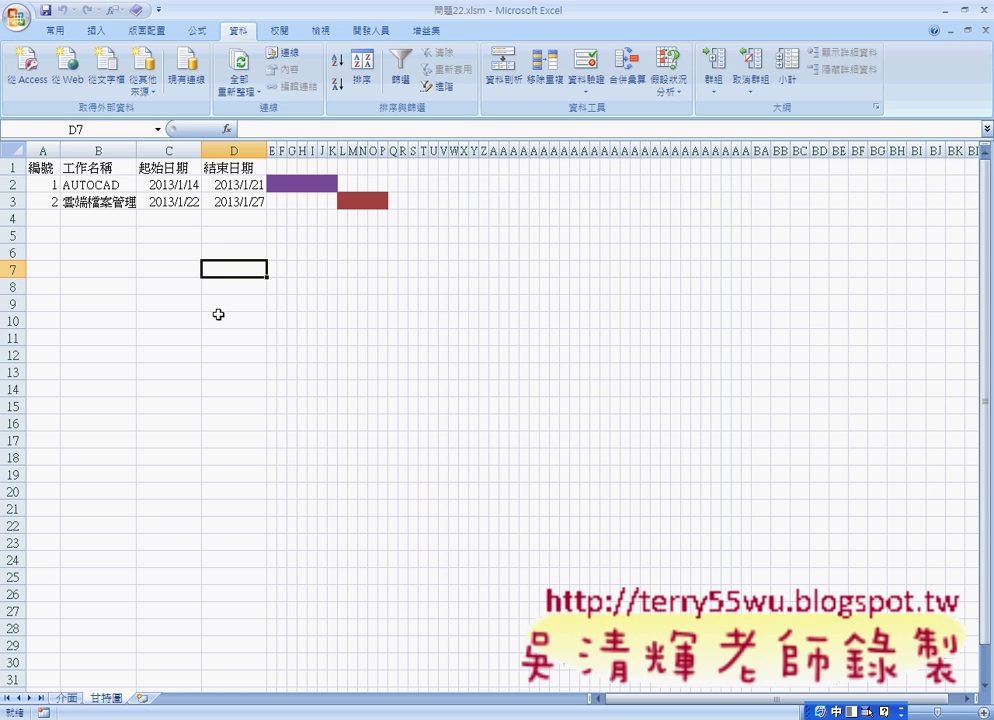
pyautogui.click(66, 698)
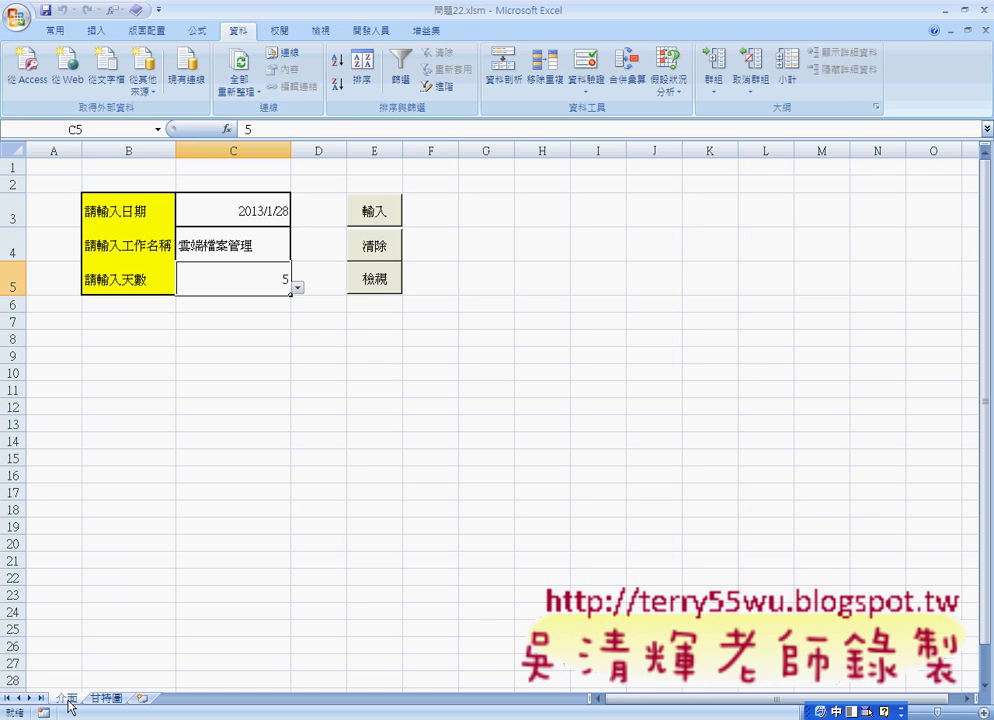
pyautogui.click(378, 215)
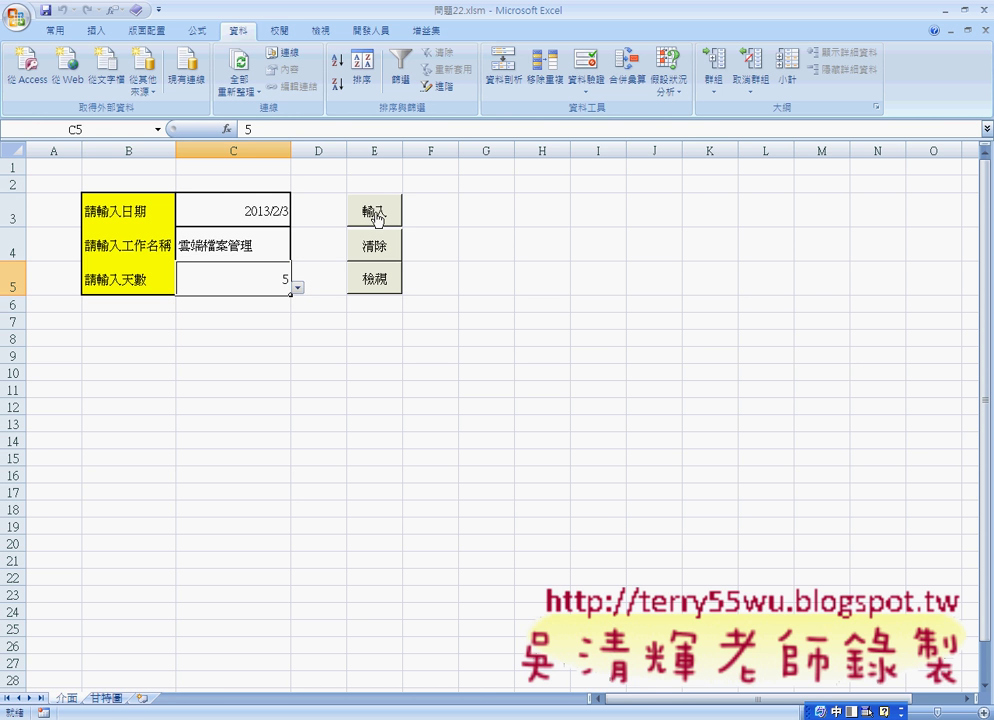
pyautogui.click(106, 698)
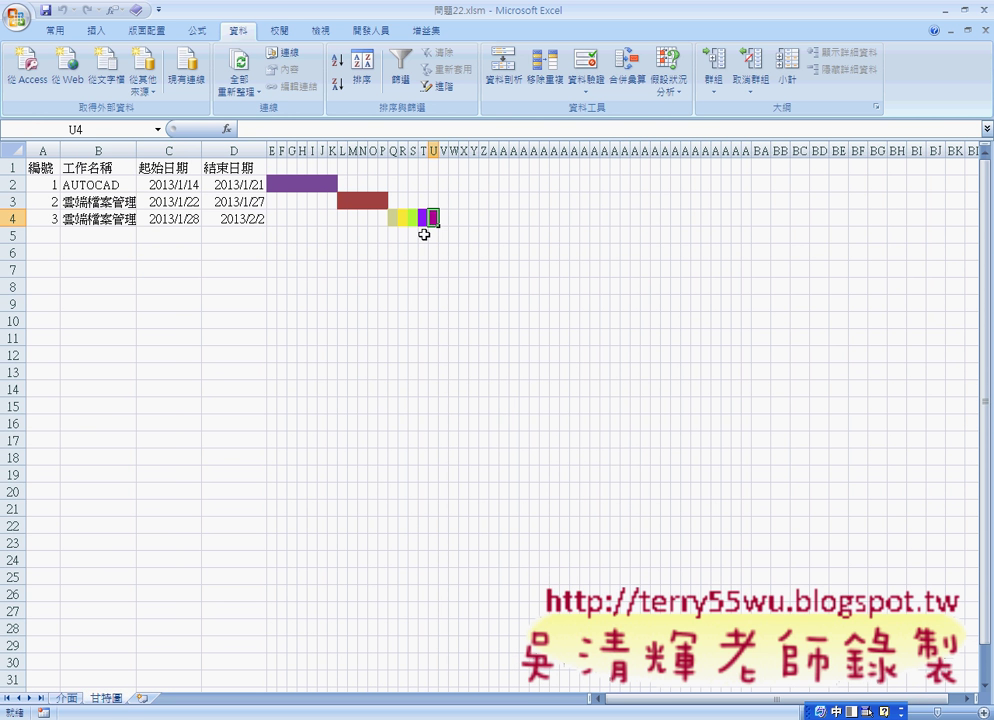
pyautogui.click(68, 700)
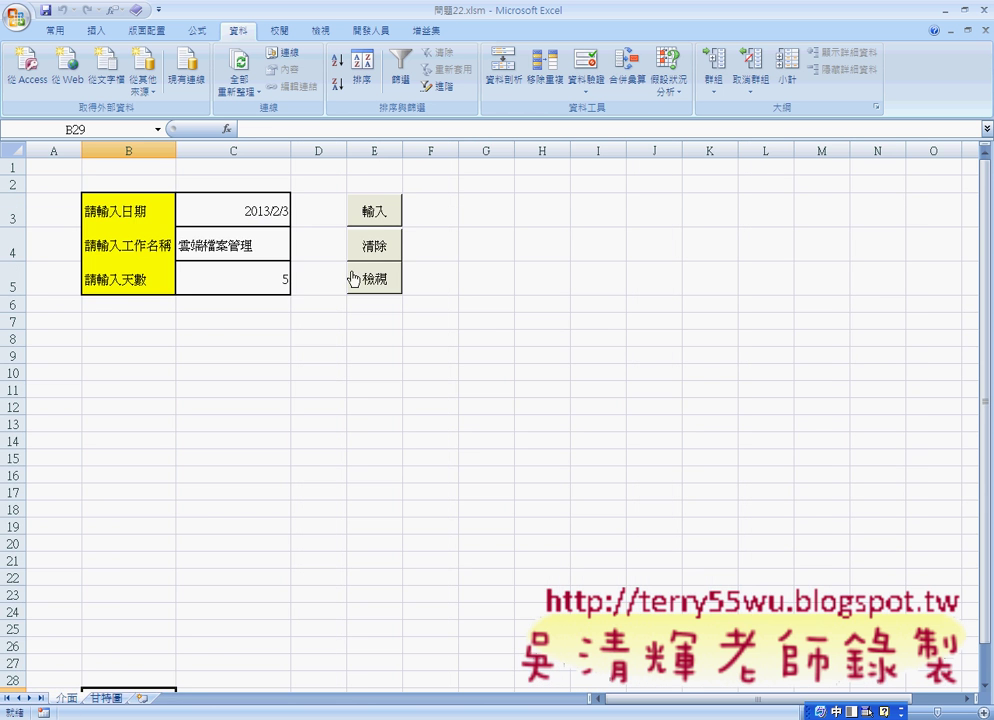
pyautogui.click(375, 216)
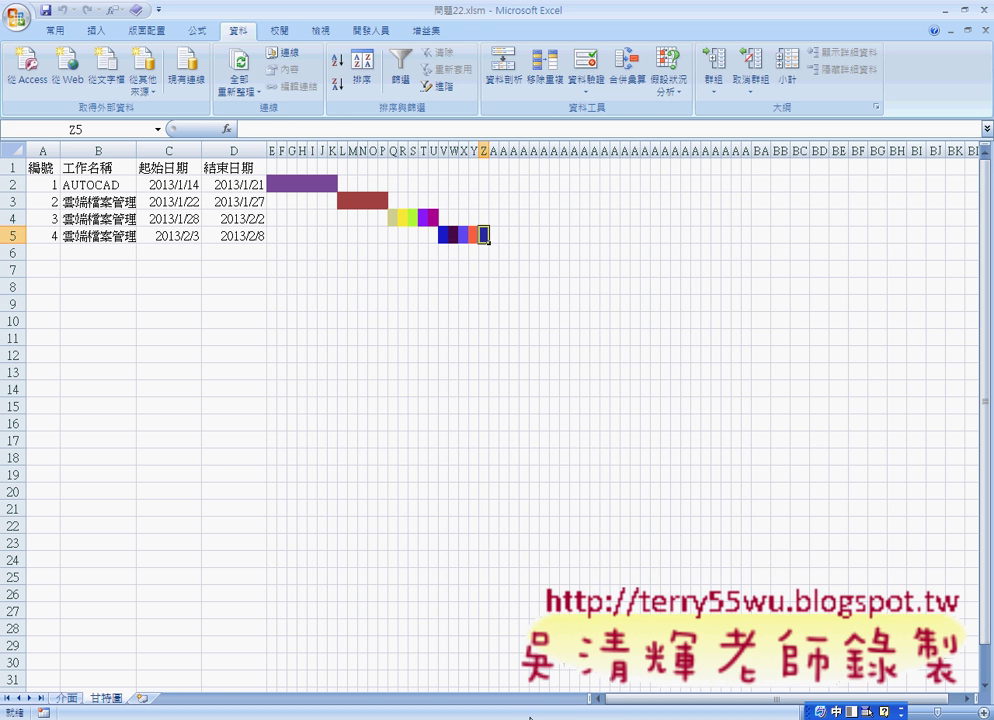
pyautogui.hotkey('alt', 'F11')
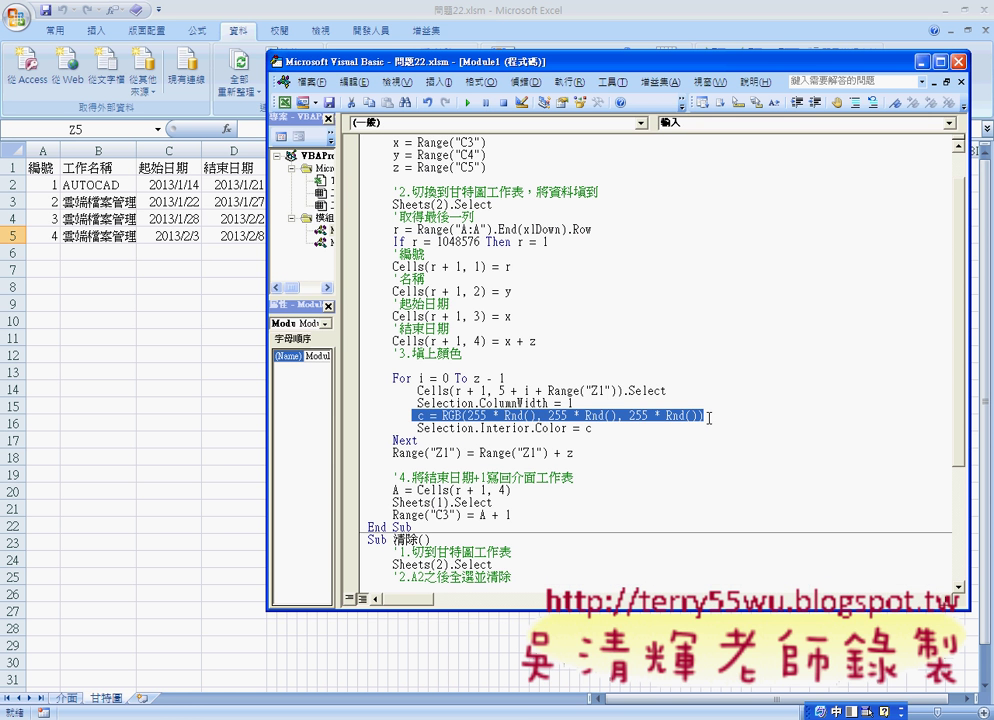
# - Select the random colour expression in the code, then return to the 介面 sheet
pyautogui.moveTo(705, 415); pyautogui.dragTo(417, 416)
pyautogui.click(73, 690)
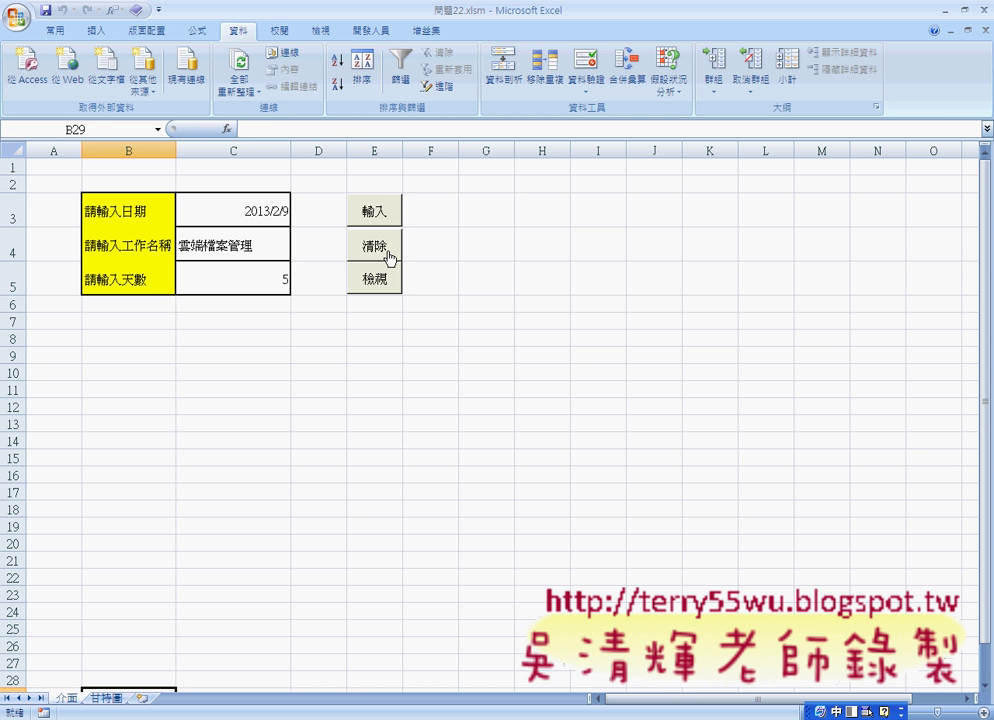
# - Inspect the Gantt range A2:Z5 and the Z1 day counter, then reopen the macro code
pyautogui.click(104, 698)
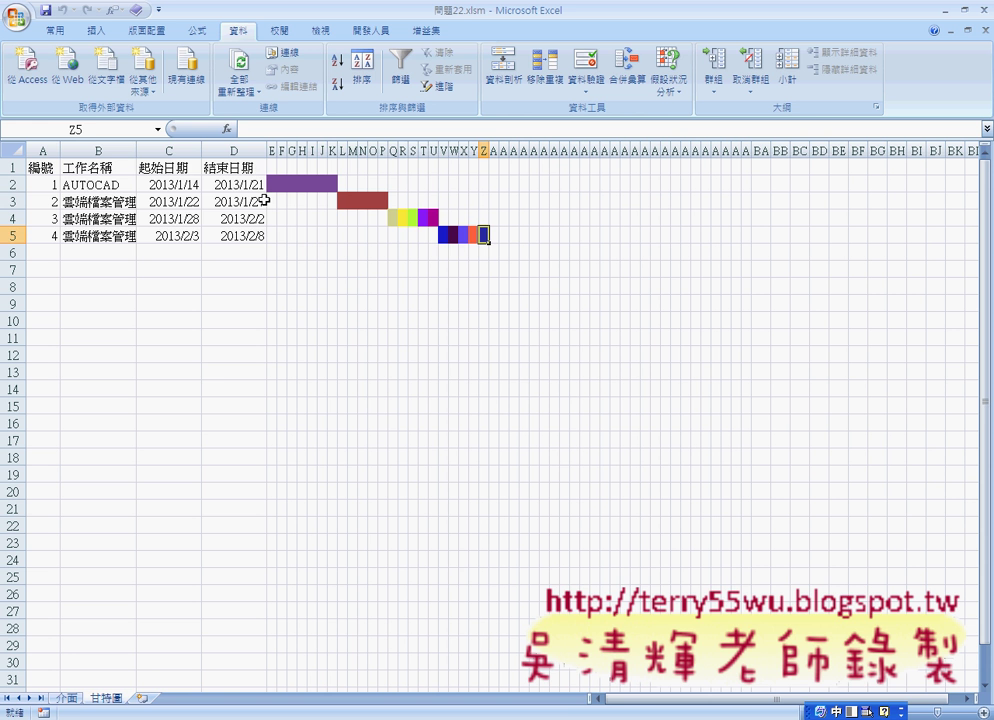
pyautogui.moveTo(44, 187)
pyautogui.mouseDown()
pyautogui.moveTo(211, 190)
pyautogui.moveTo(460, 222)
pyautogui.moveTo(484, 234)
pyautogui.mouseUp()
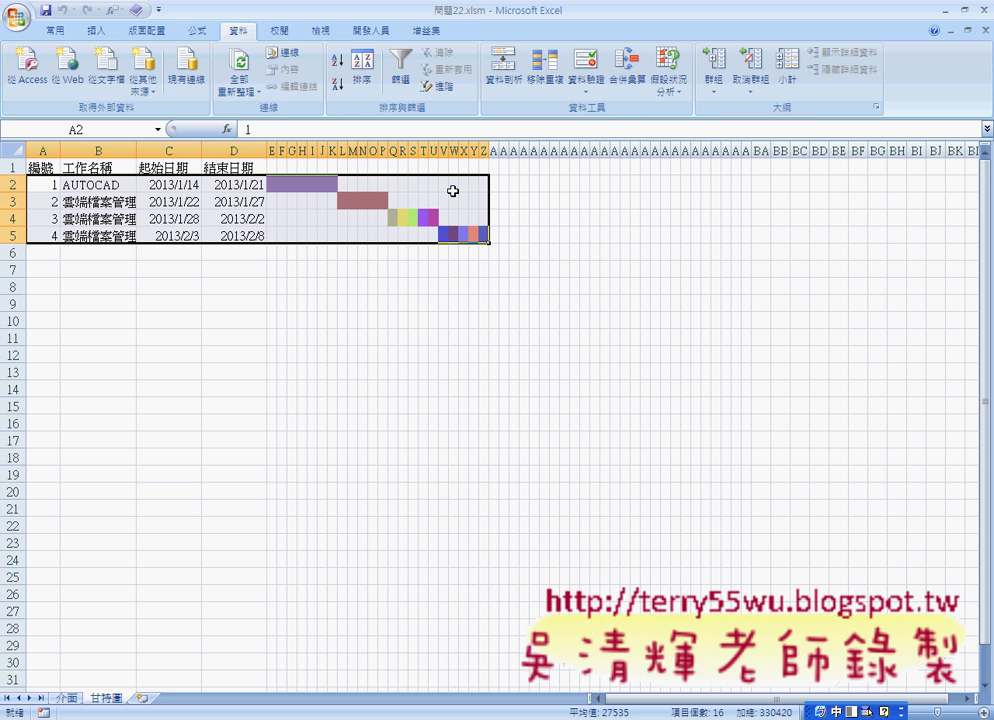
pyautogui.click(483, 166)
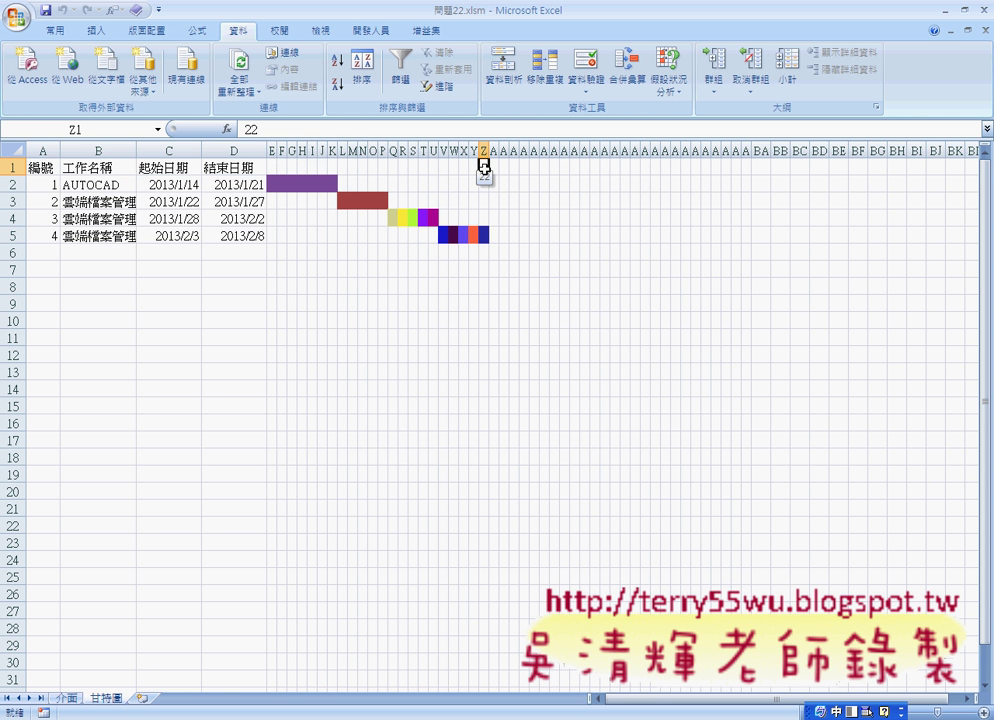
pyautogui.click(70, 699)
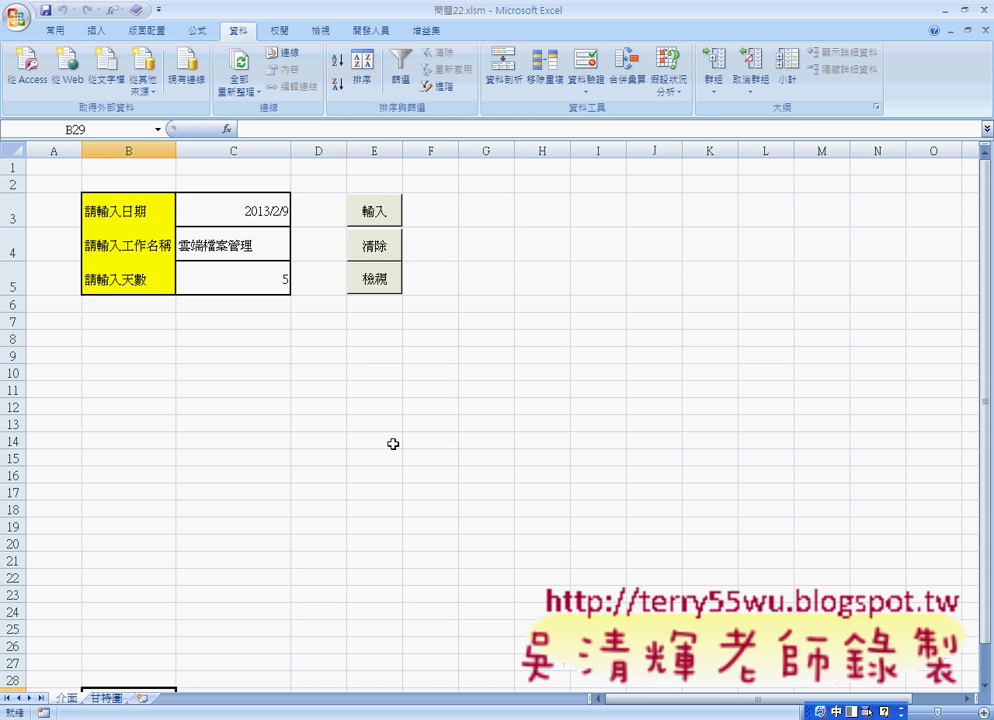
pyautogui.hotkey('alt', 'F11')
# - Set a breakpoint on Sheets(2).Select in 清除 and trigger it with the 清除 button
pyautogui.scroll(-5, 447, 490)
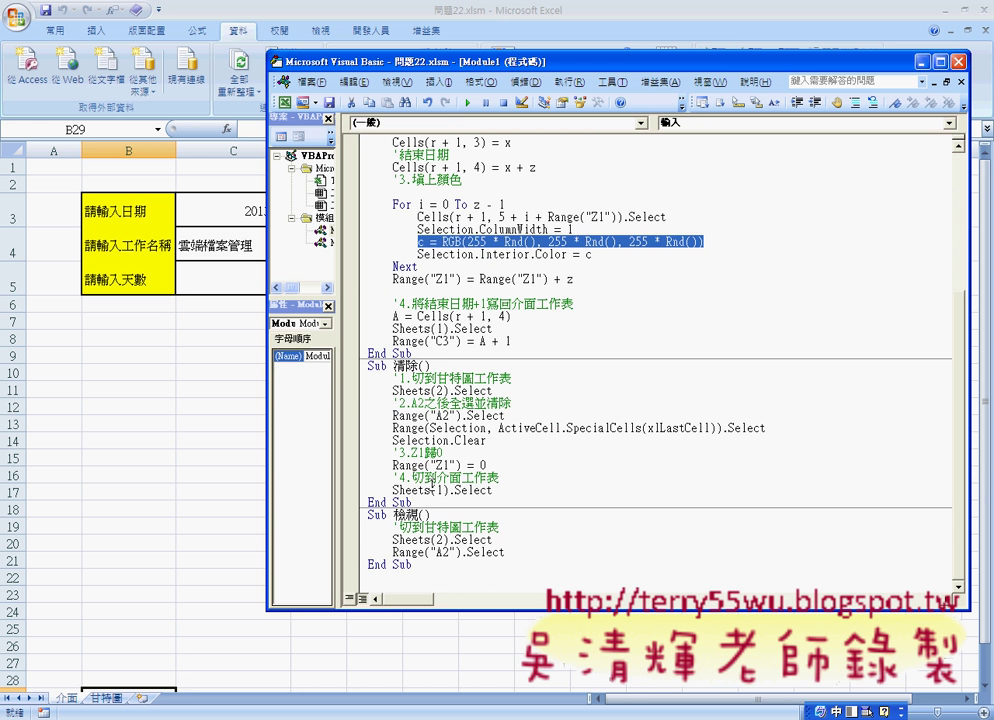
pyautogui.click(350, 391)
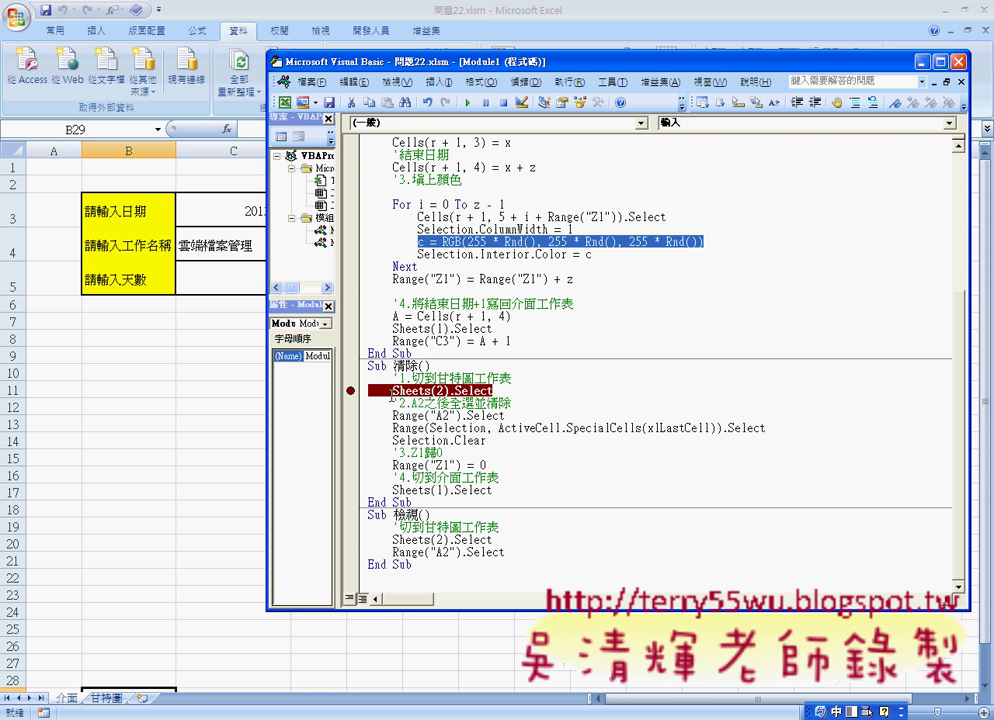
pyautogui.click(197, 420)
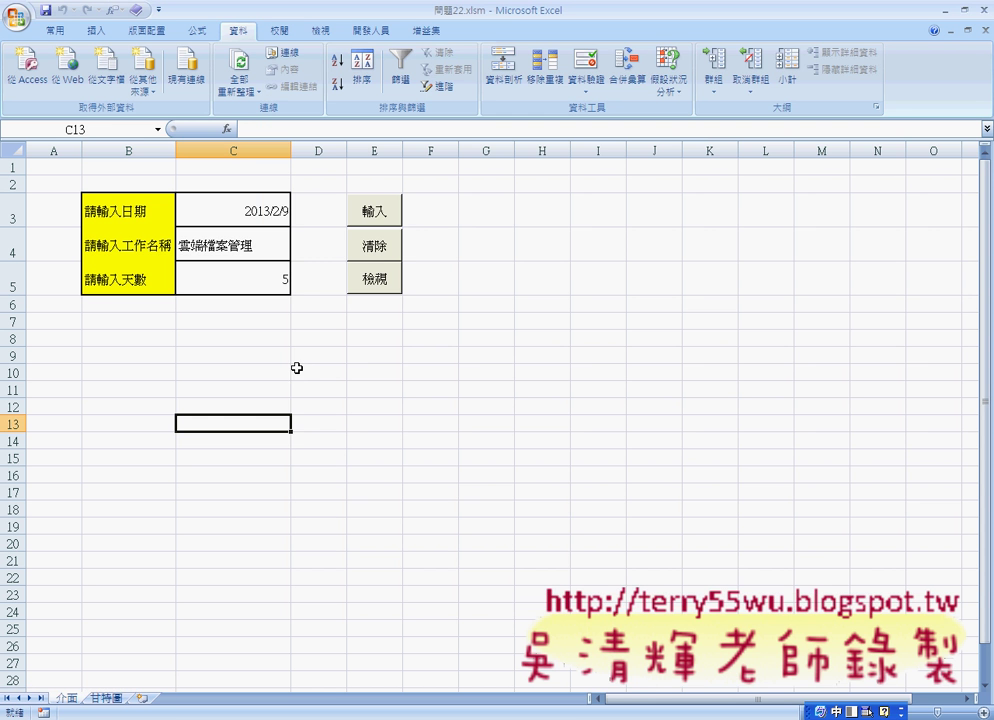
pyautogui.click(376, 248)
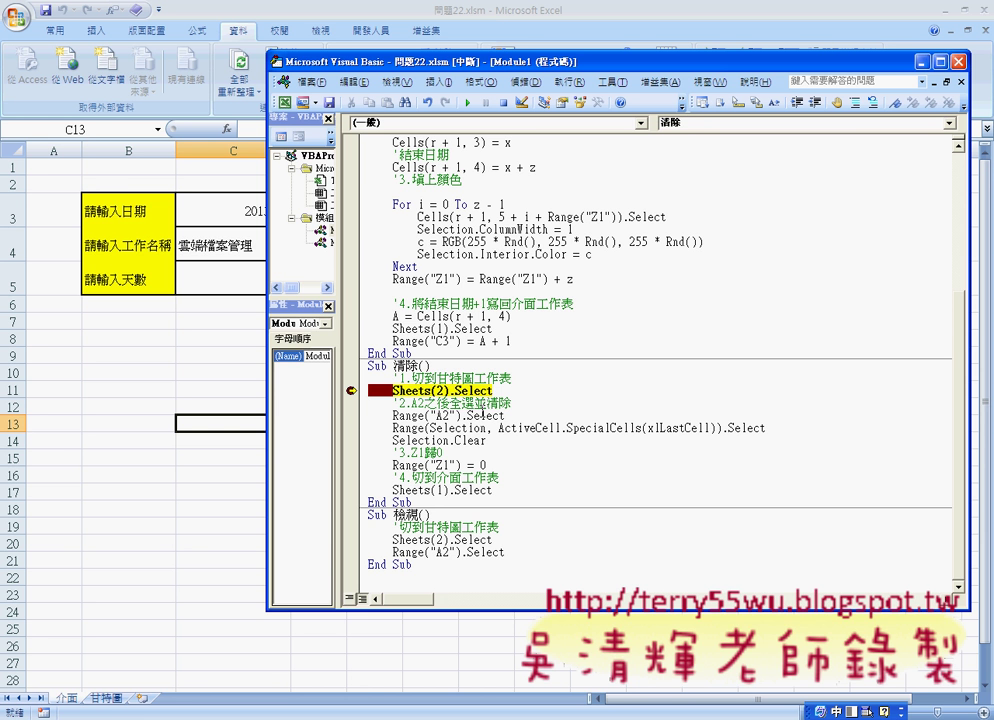
# - Step 清除 with F8 to Selection.Clear, comparing its A2-to-last-cell selection with Ctrl+Shift+End
pyautogui.press('F8')
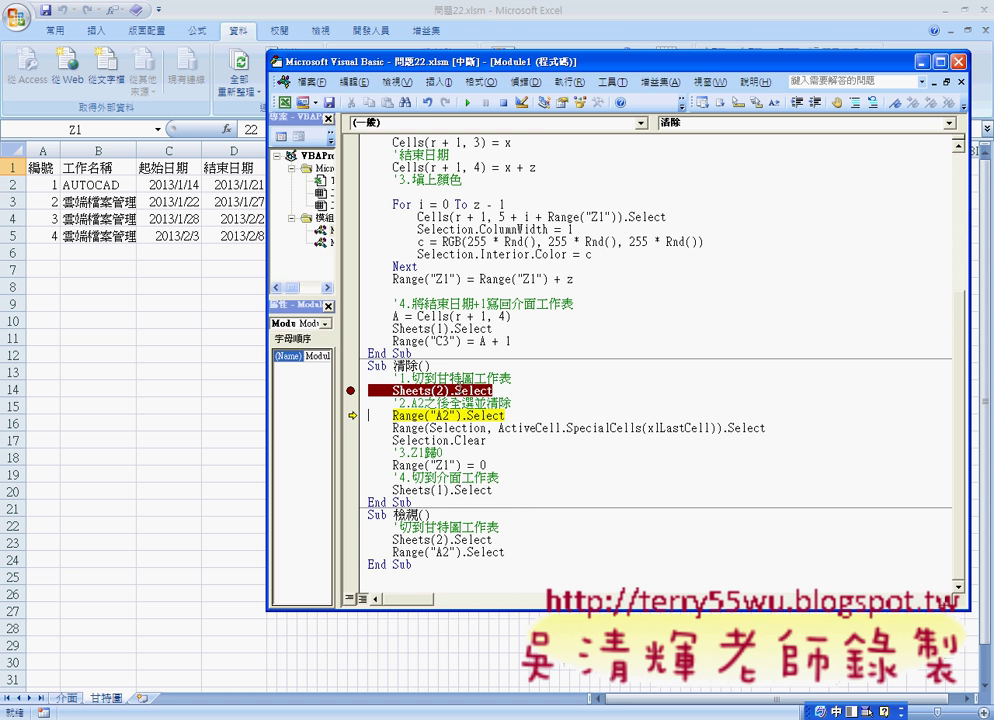
pyautogui.moveTo(495, 66)
pyautogui.mouseDown()
pyautogui.moveTo(660, 68)
pyautogui.moveTo(696, 79)
pyautogui.mouseUp()
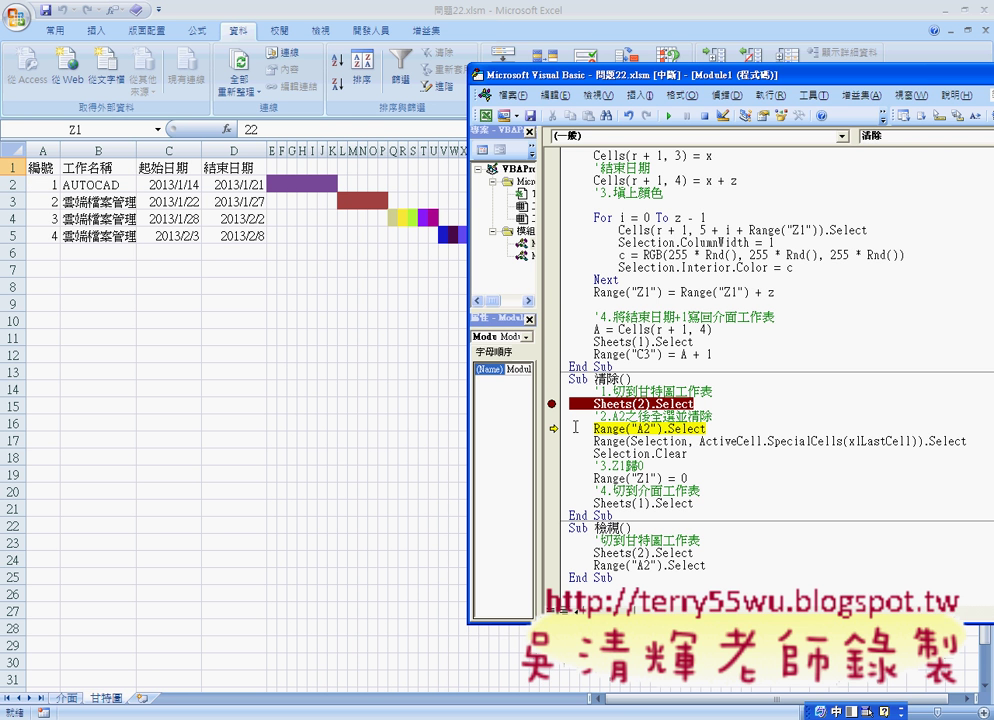
pyautogui.press('F8')
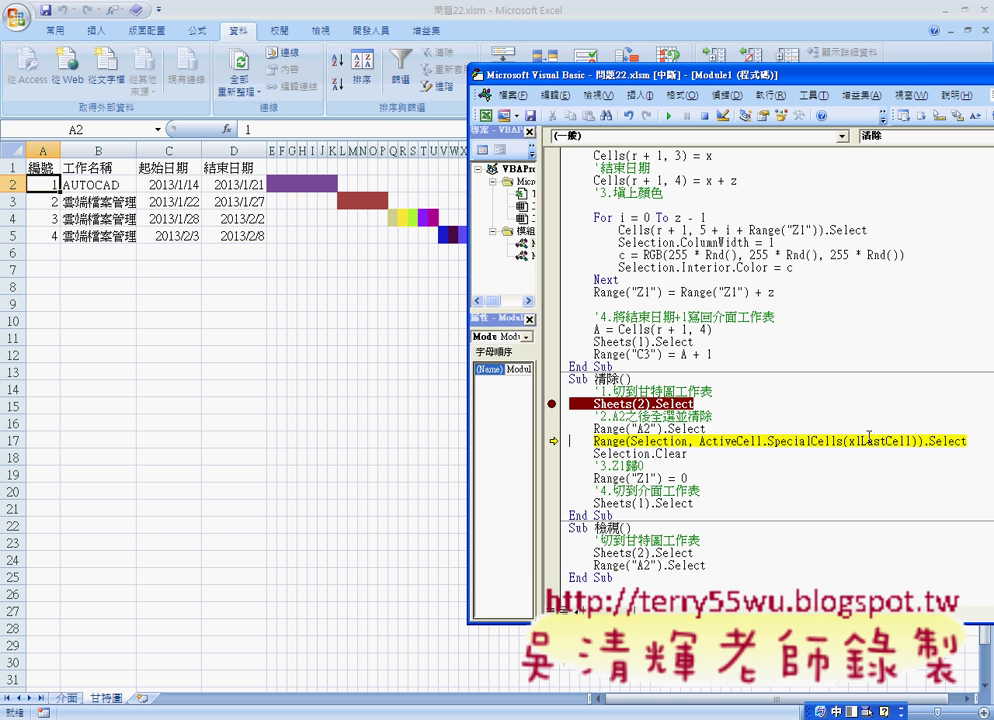
pyautogui.moveTo(862, 441)
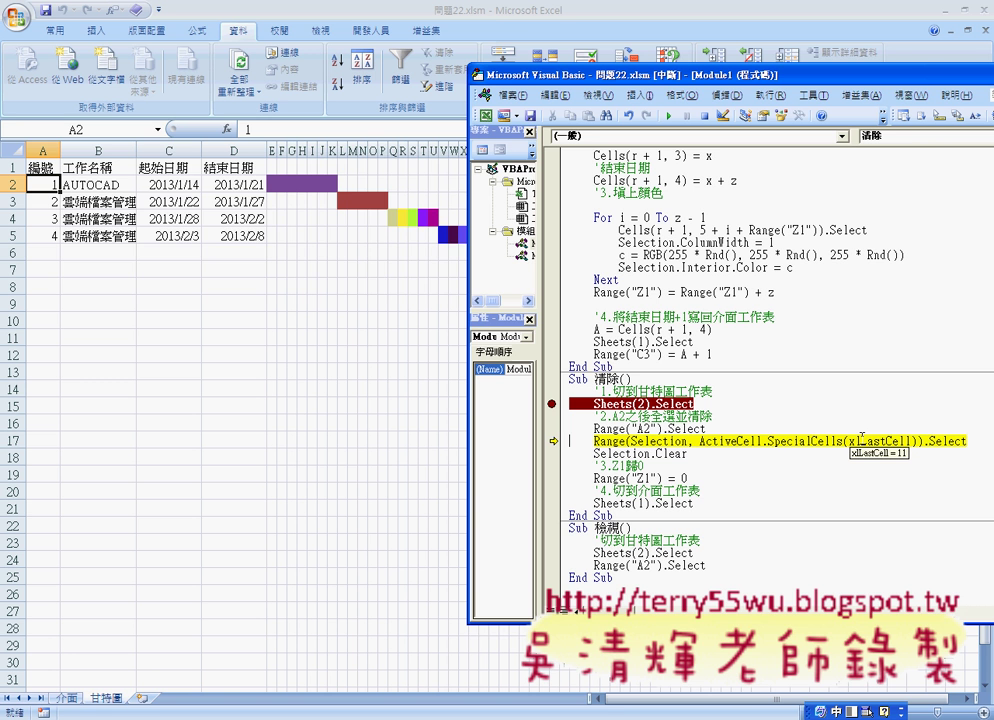
pyautogui.press('F8')
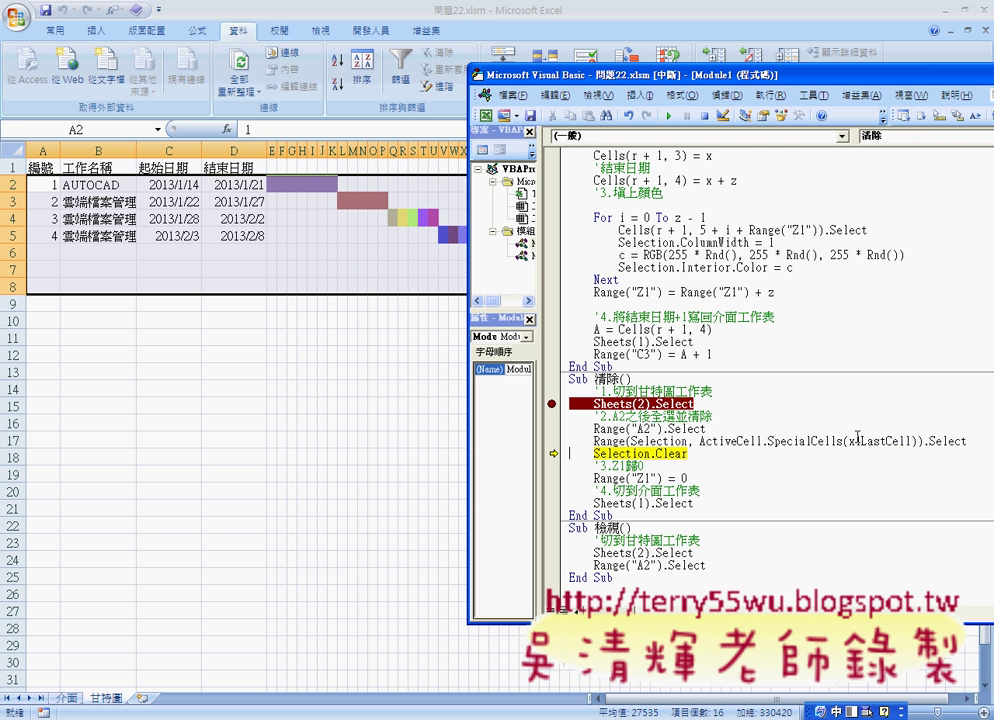
pyautogui.click(42, 184)
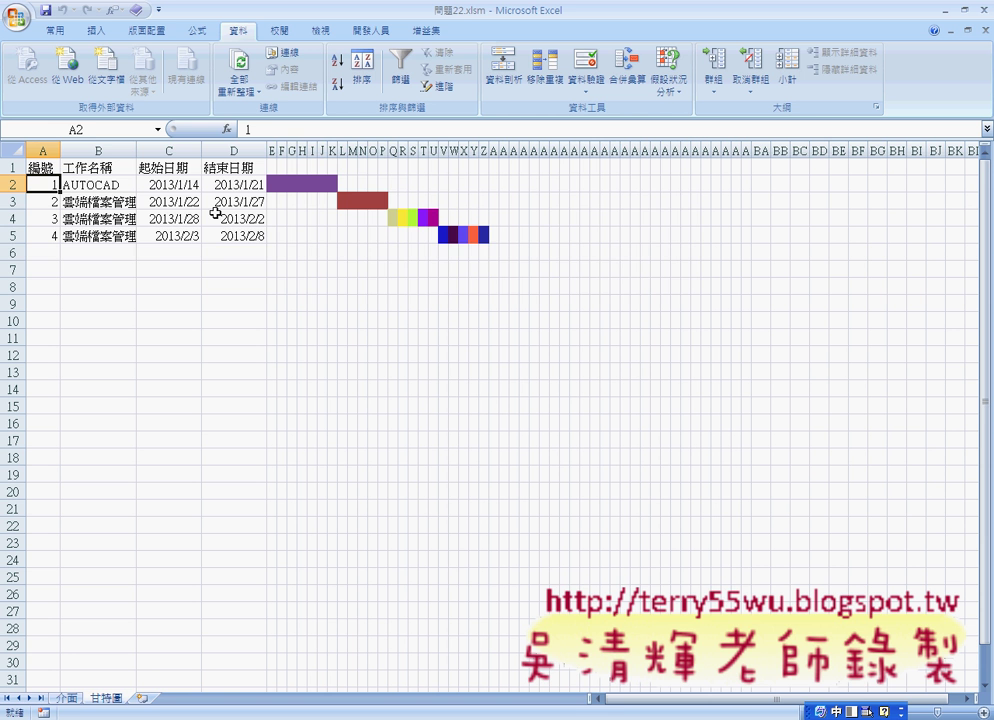
pyautogui.hotkey('ctrl', 'shift', 'End')
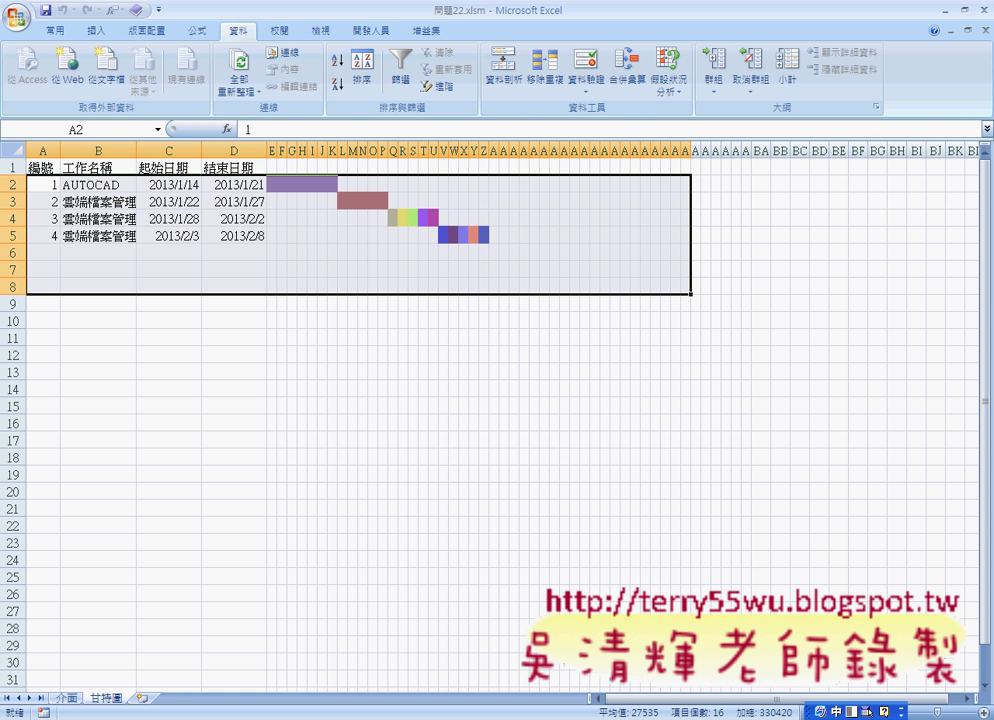
pyautogui.hotkey('alt', 'Tab')
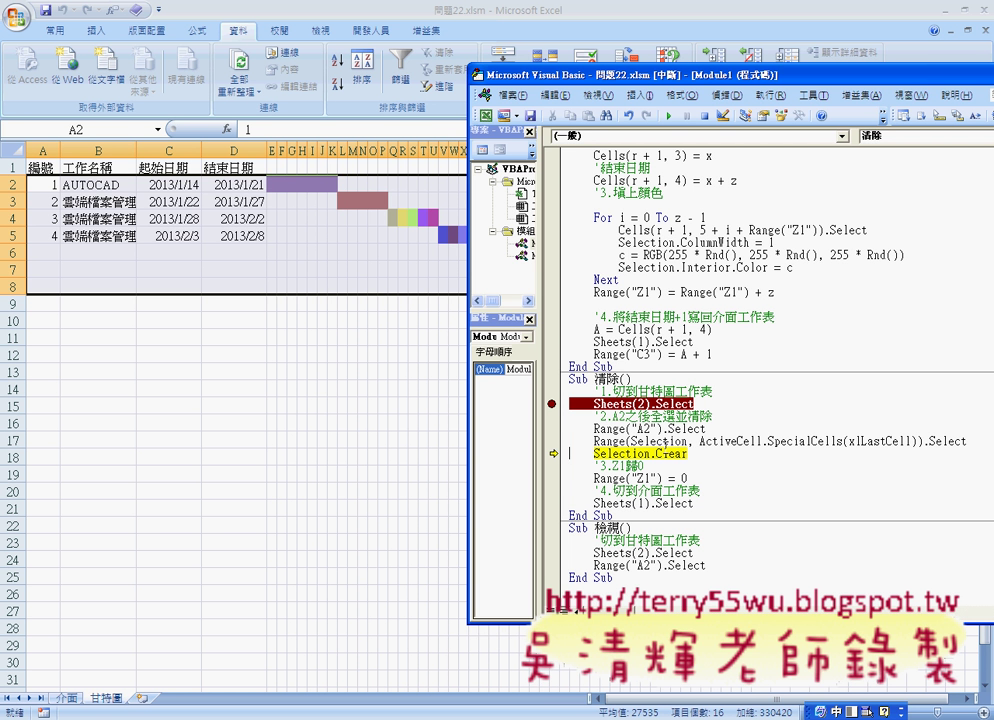
# - Step 清除 to End Sub, clearing the Gantt bars and resetting Z1 to 0
pyautogui.press('F8')
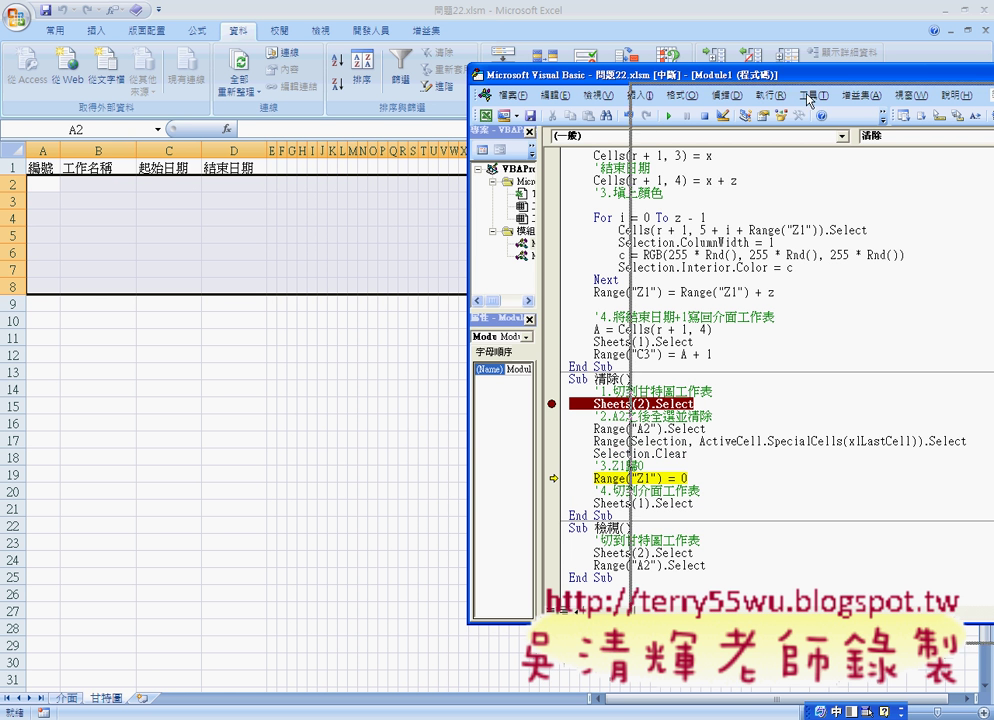
pyautogui.moveTo(808, 97); pyautogui.dragTo(808, 97)
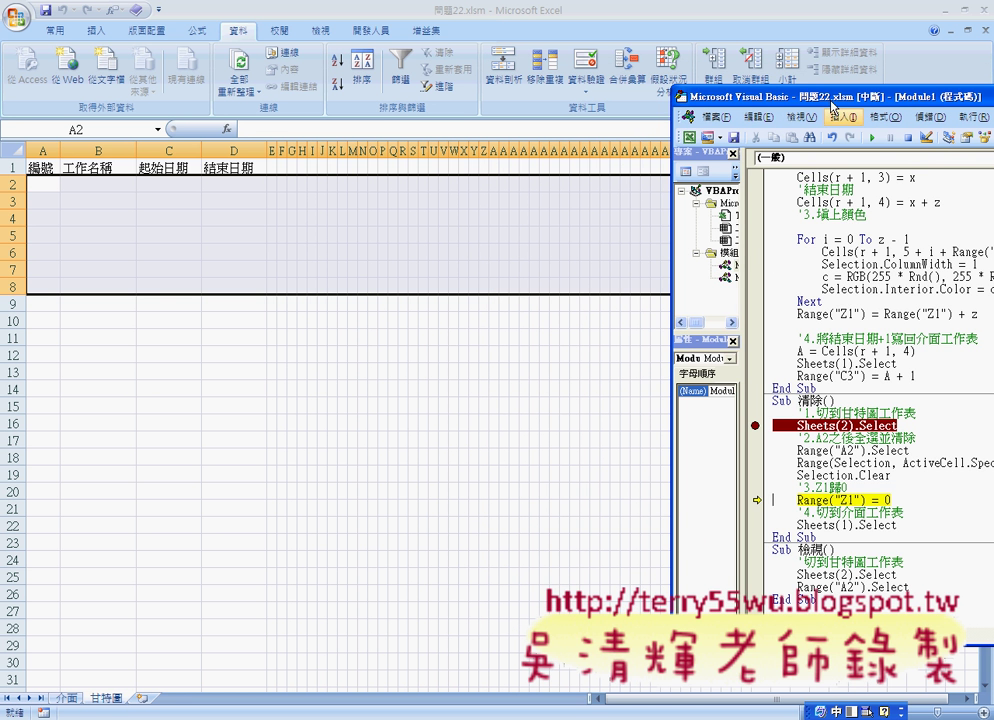
pyautogui.moveTo(831, 104); pyautogui.dragTo(556, 96)
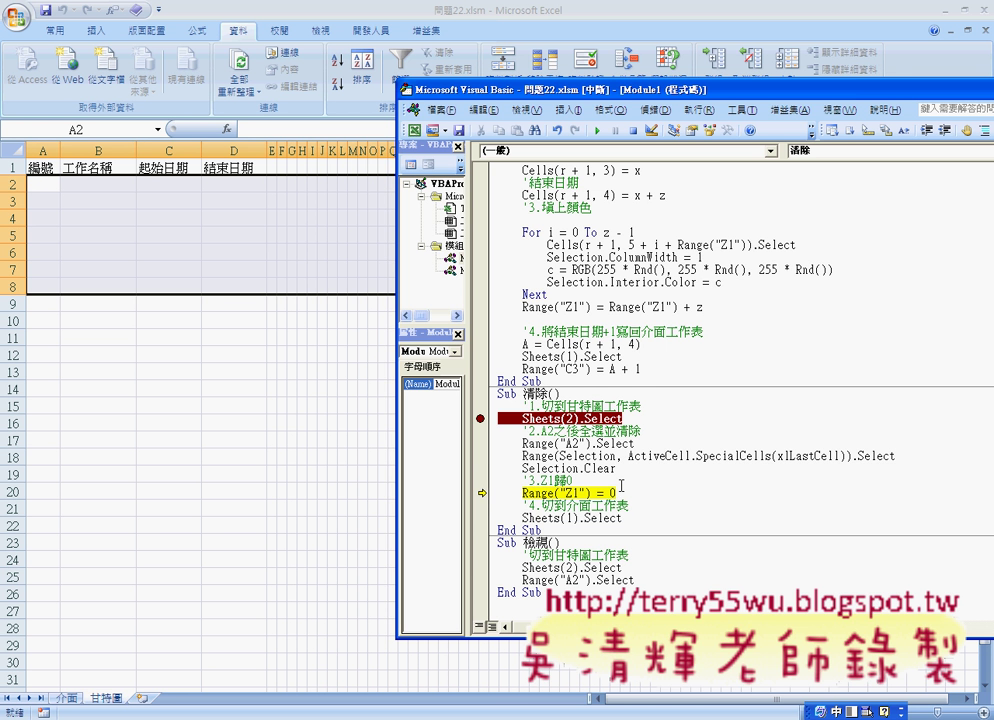
pyautogui.press('F8')
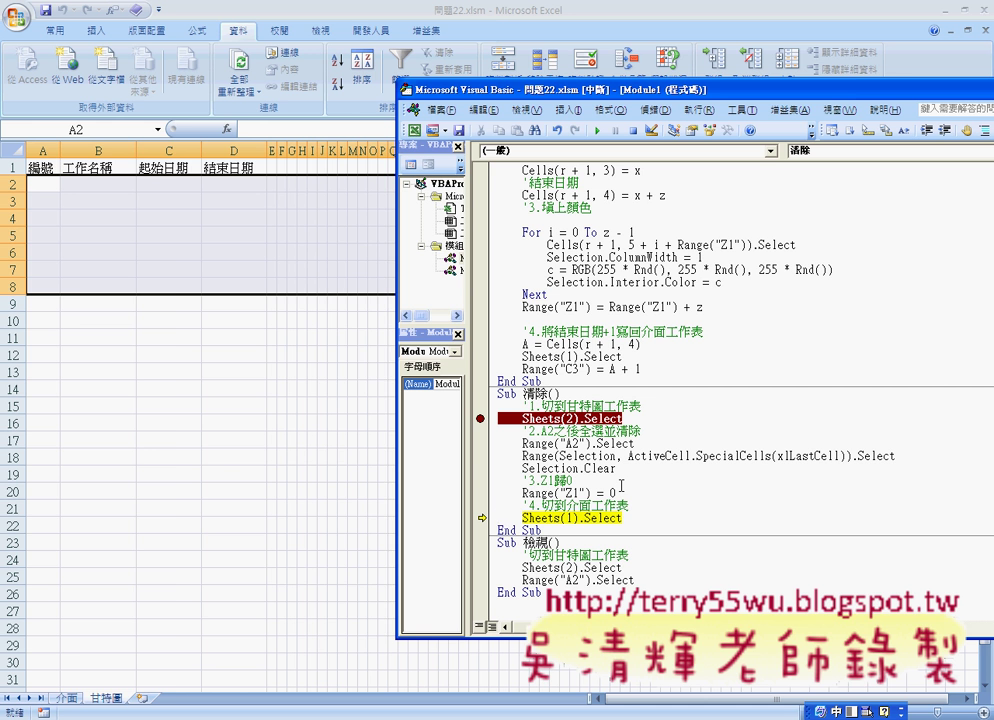
pyautogui.press('F8')
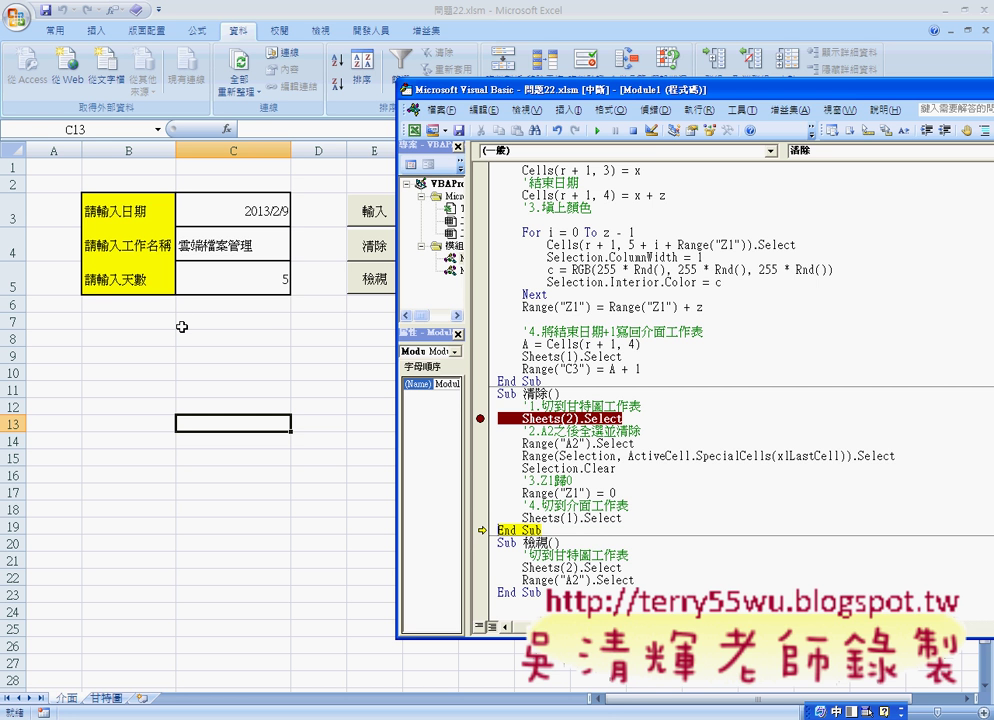
# - Check the emptied 甘特圖 sheet, highlight Sheets(2).Select in the 檢視 macro, then return to 介面
pyautogui.click(200, 337)
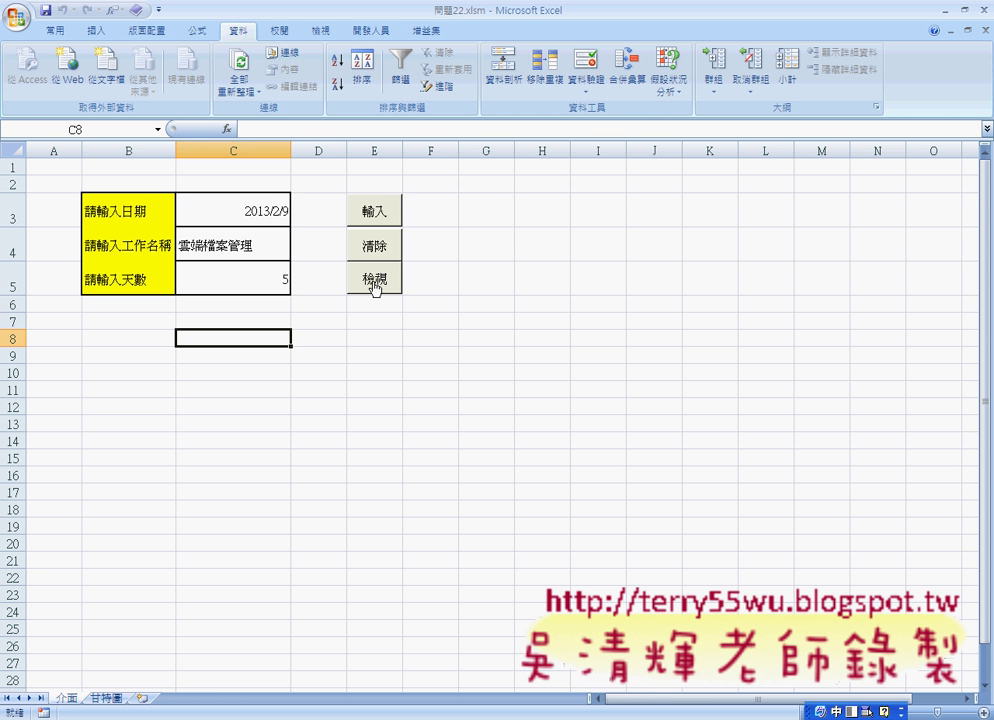
pyautogui.click(120, 699)
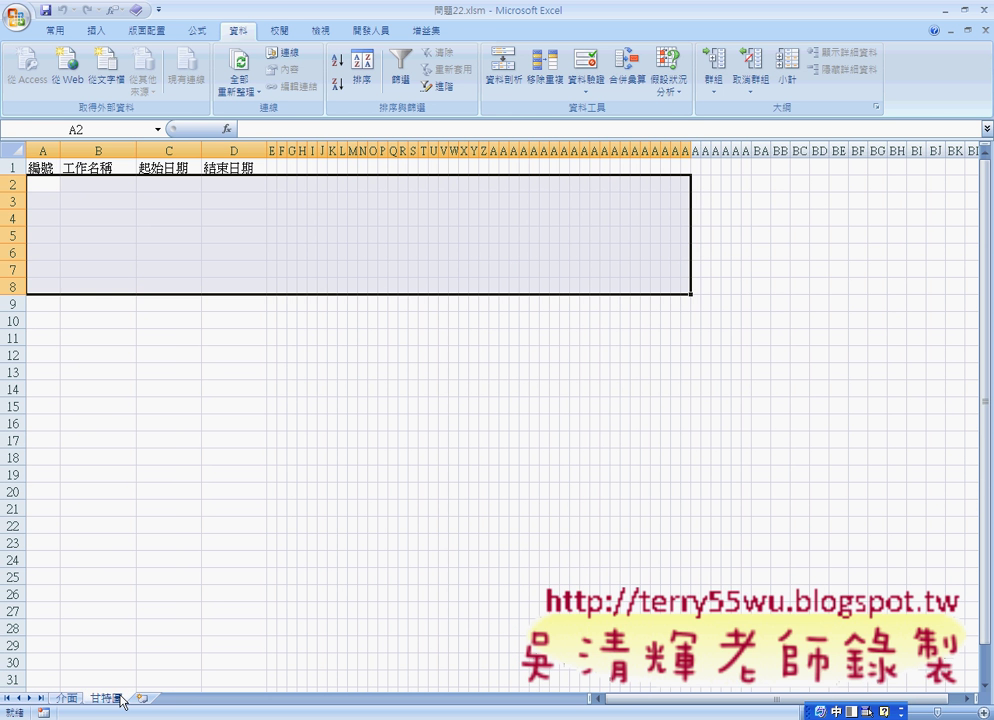
pyautogui.click(47, 182)
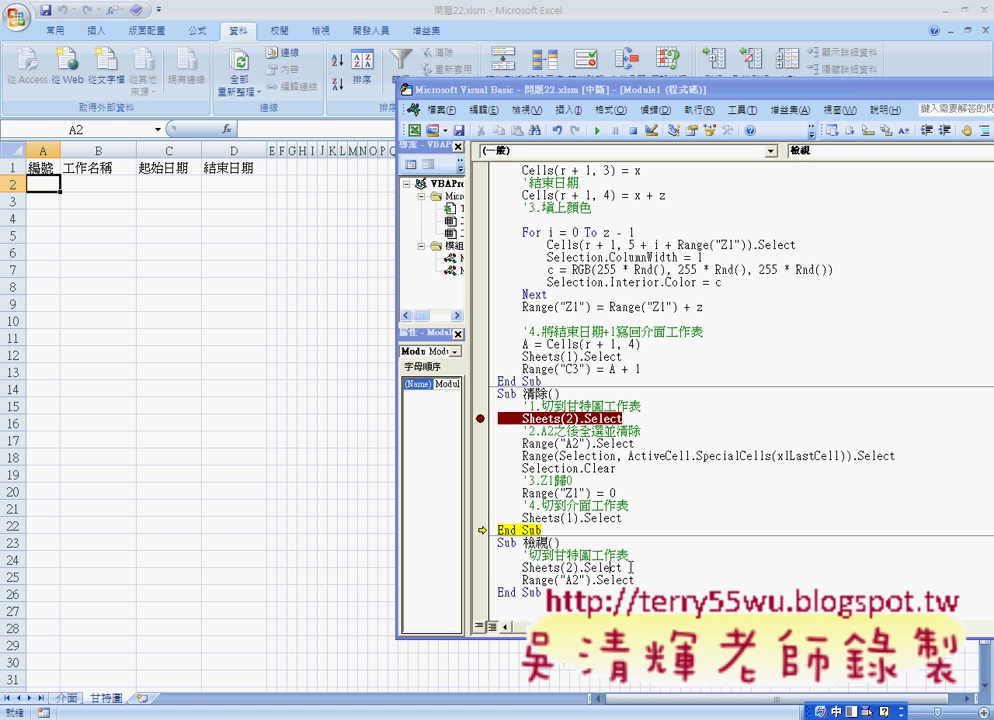
pyautogui.moveTo(630, 568); pyautogui.dragTo(522, 567)
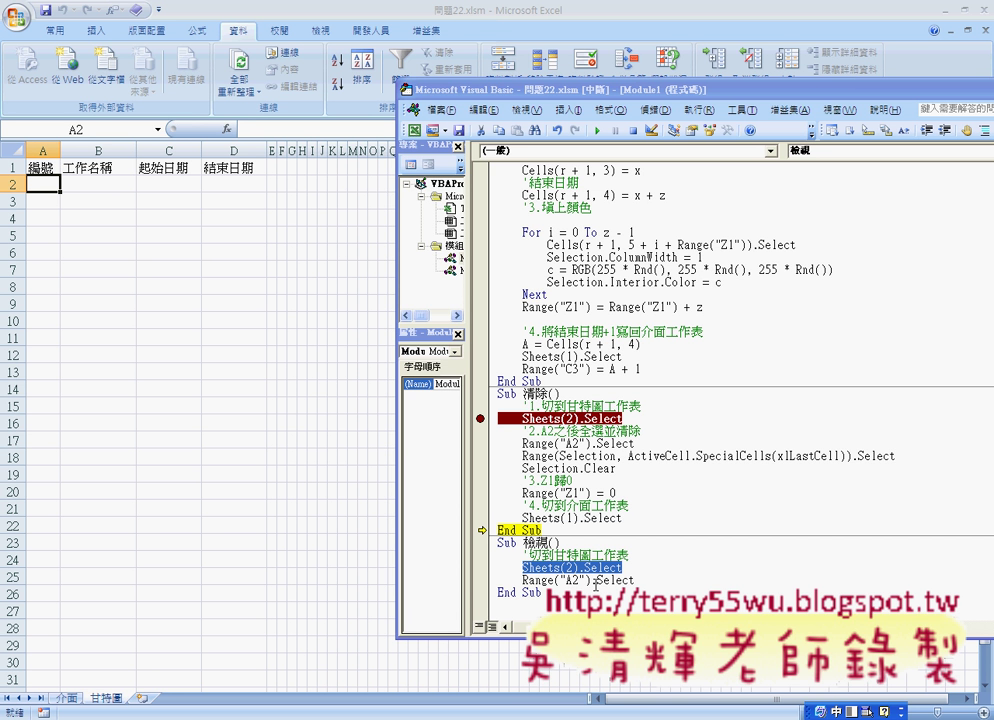
pyautogui.click(70, 700)
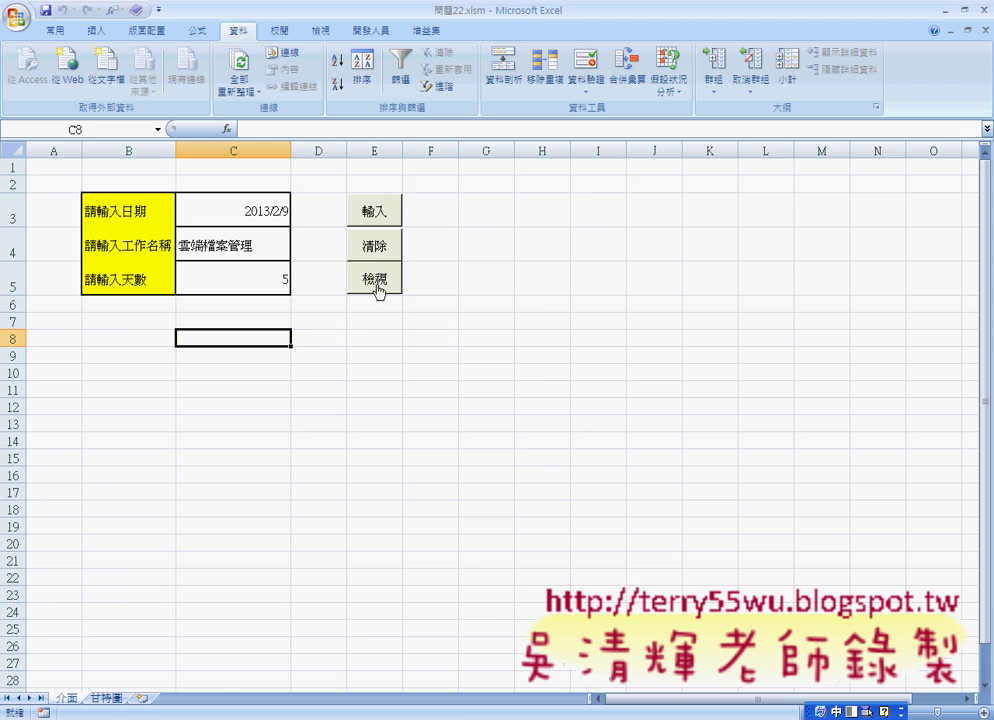
# - Clear the break-mode warning with Reset, rerun 檢視 to show 甘特圖, then return to 介面
pyautogui.click(378, 282)
pyautogui.click(378, 282)
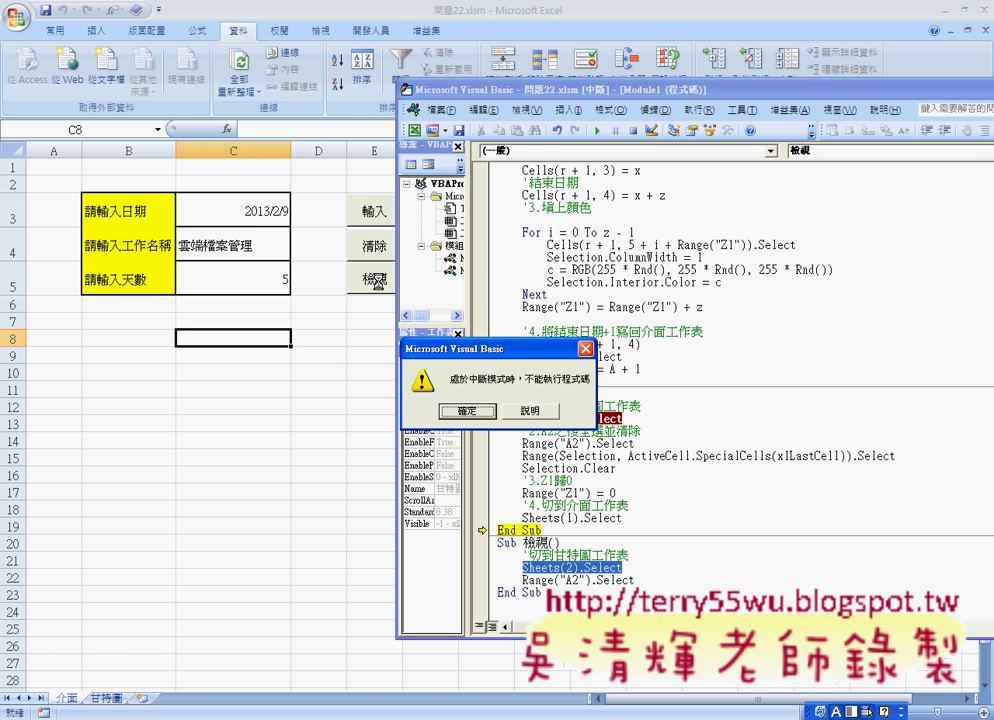
pyautogui.click(479, 410)
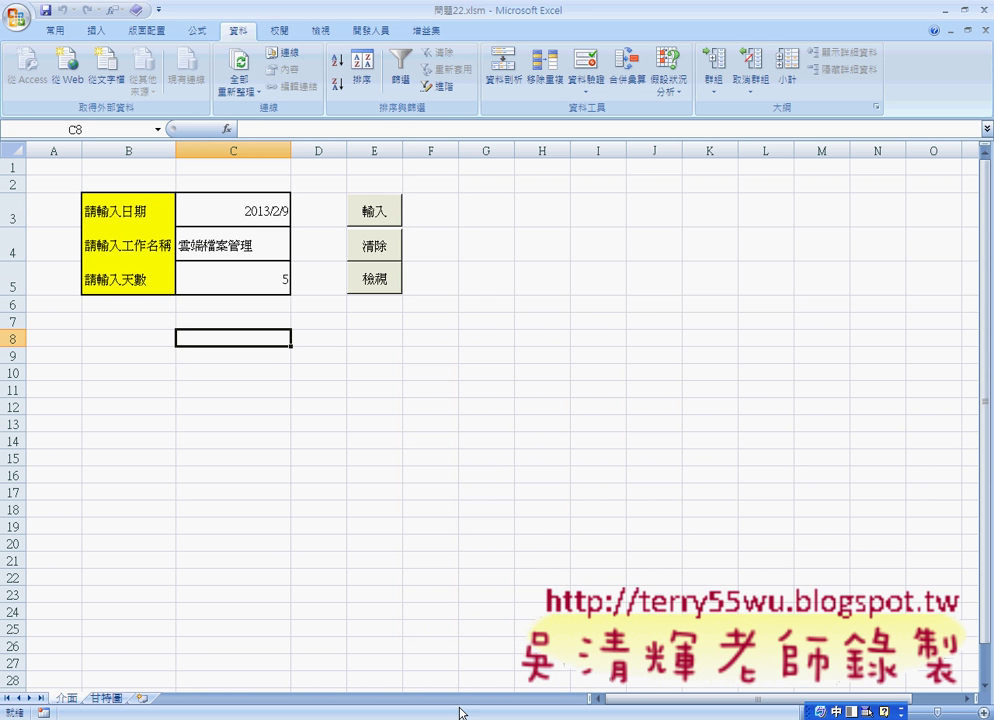
pyautogui.click(560, 712)
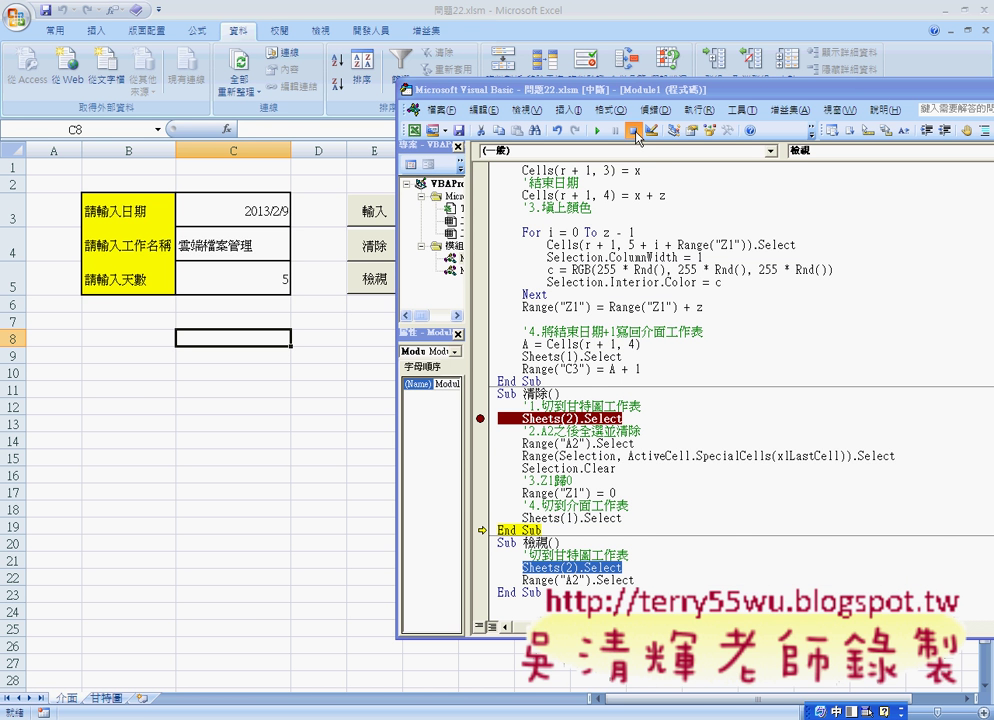
pyautogui.click(348, 367)
pyautogui.click(376, 279)
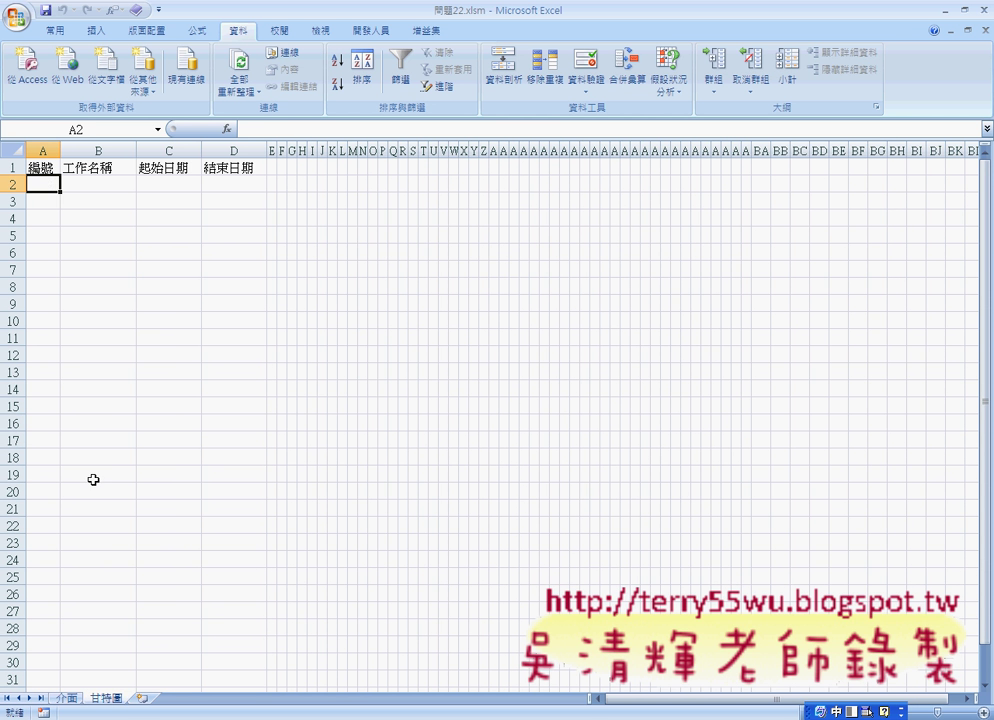
pyautogui.click(69, 699)
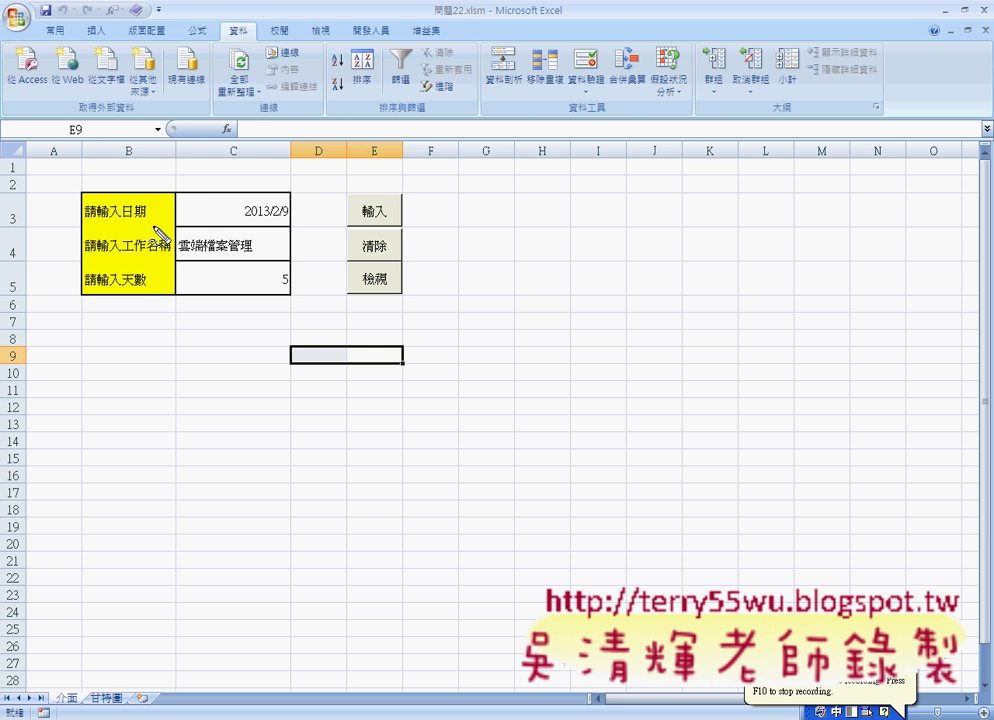
pyautogui.moveTo(128, 199); pyautogui.dragTo(136, 210)
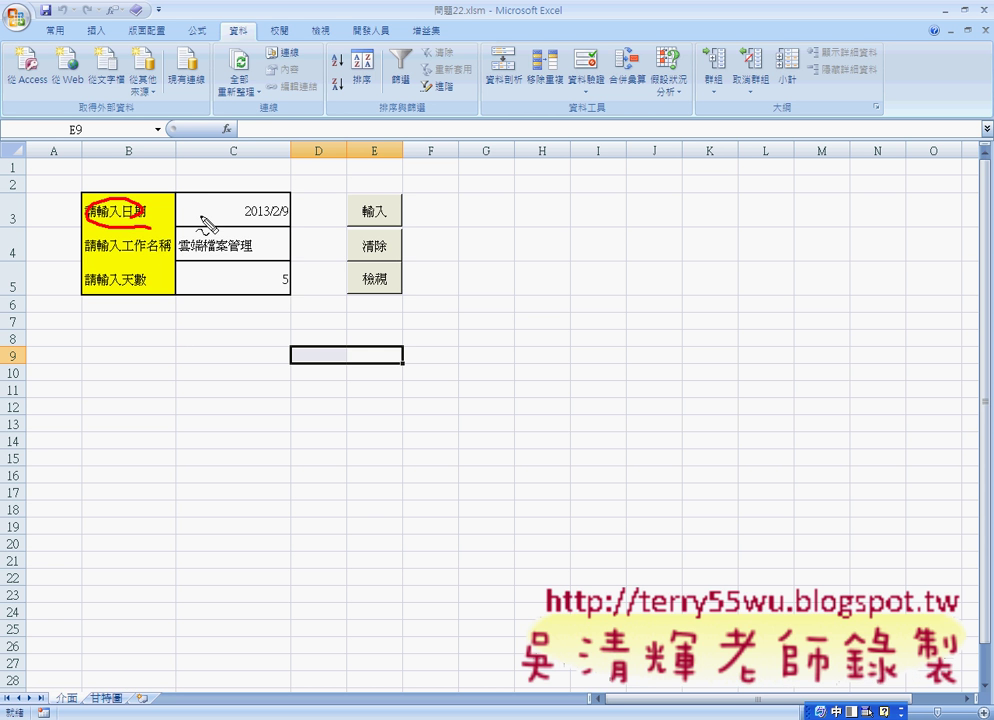
pyautogui.moveTo(217, 204); pyautogui.dragTo(296, 212)
pyautogui.moveTo(388, 222)
pyautogui.mouseDown()
pyautogui.moveTo(353, 223)
pyautogui.moveTo(382, 222)
pyautogui.mouseUp()
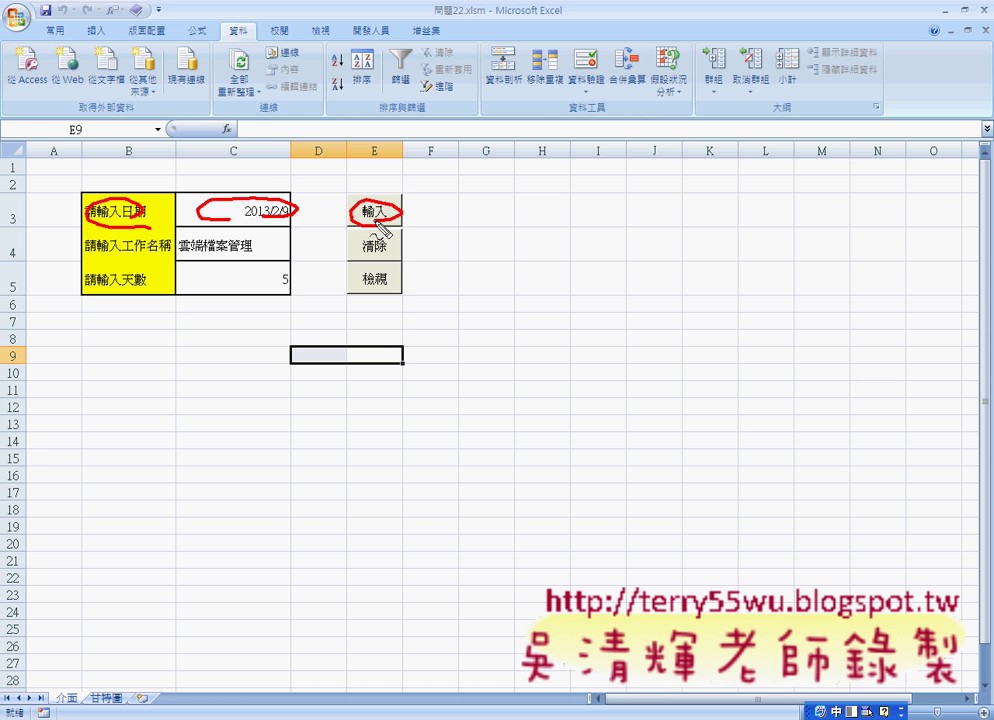
pyautogui.moveTo(404, 333)
pyautogui.mouseDown()
pyautogui.moveTo(155, 338)
pyautogui.moveTo(68, 240)
pyautogui.moveTo(262, 178)
pyautogui.moveTo(413, 200)
pyautogui.moveTo(406, 341)
pyautogui.mouseUp()
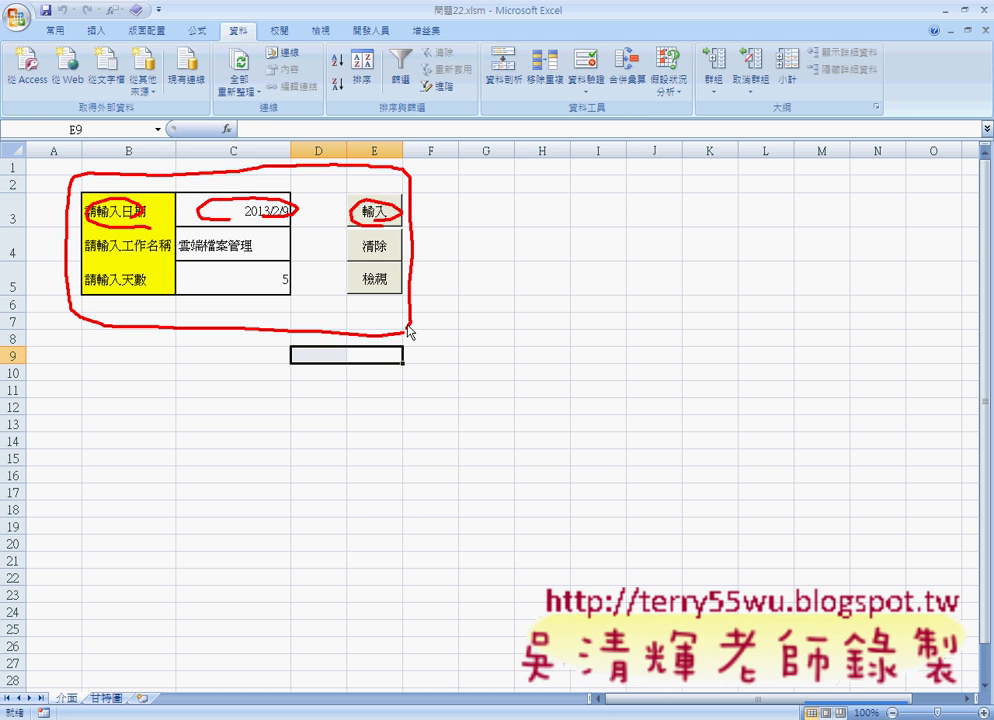
pyautogui.press('Escape')
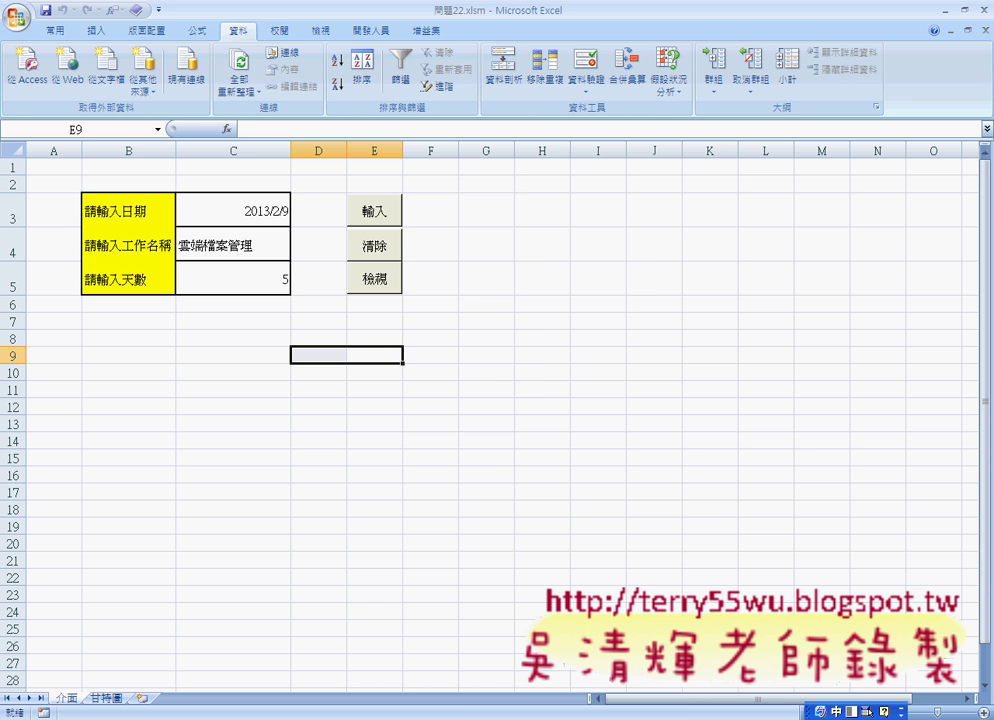
pyautogui.hotkey('alt', 'F11')
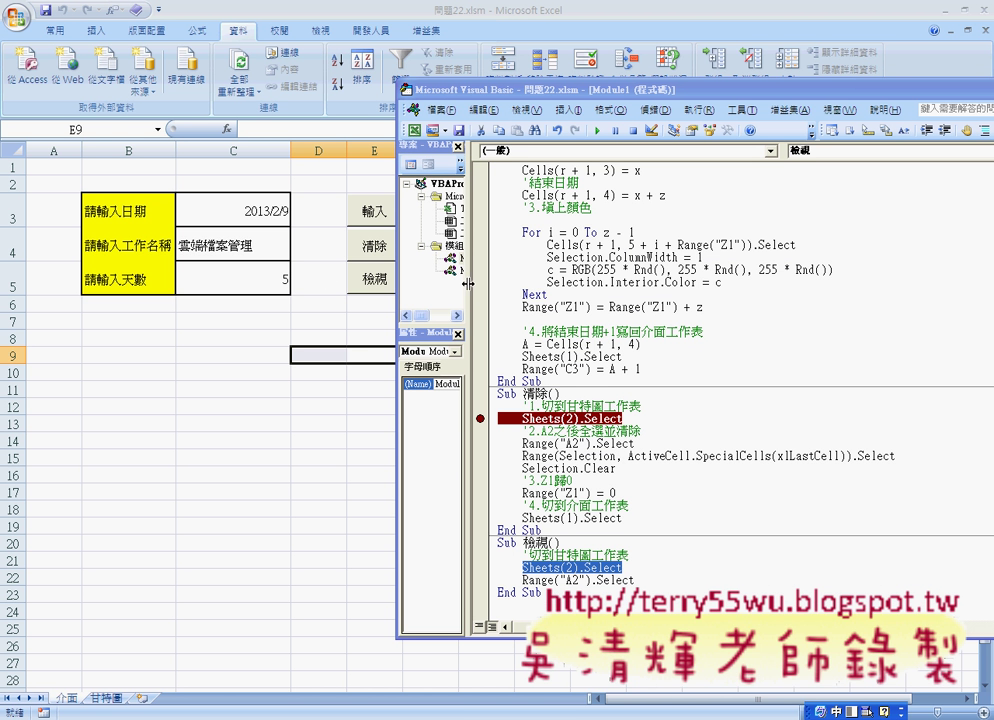
# - Widen the Project and Properties panes and bring up insert options for Microsoft Excel 物件
pyautogui.moveTo(477, 297); pyautogui.dragTo(565, 297)
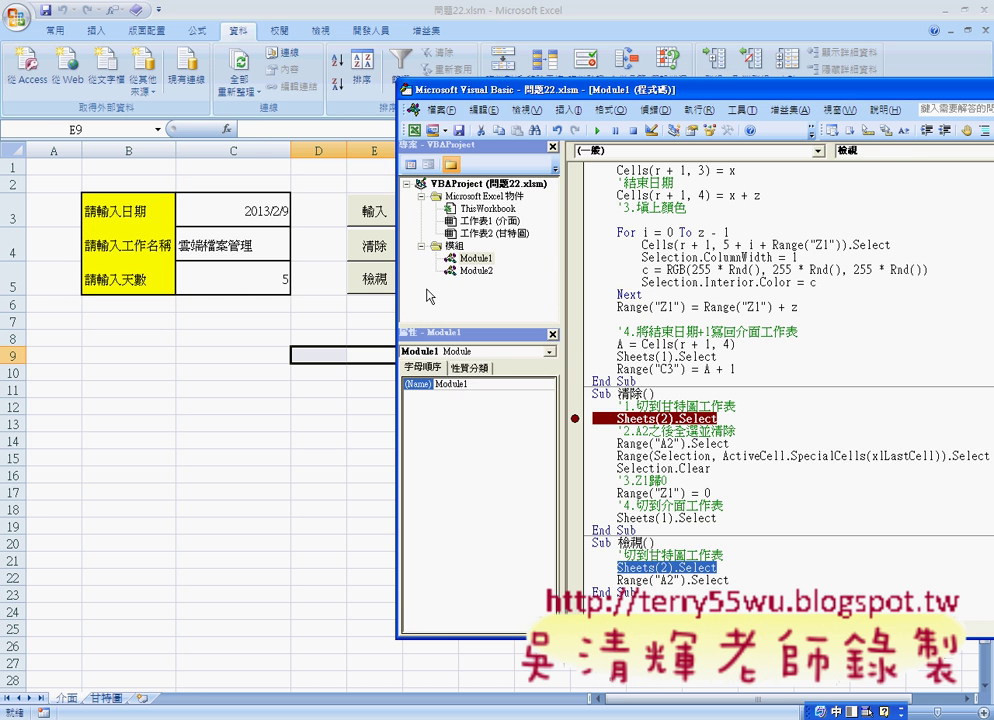
pyautogui.rightClick(488, 197)
pyautogui.moveTo(548, 264)
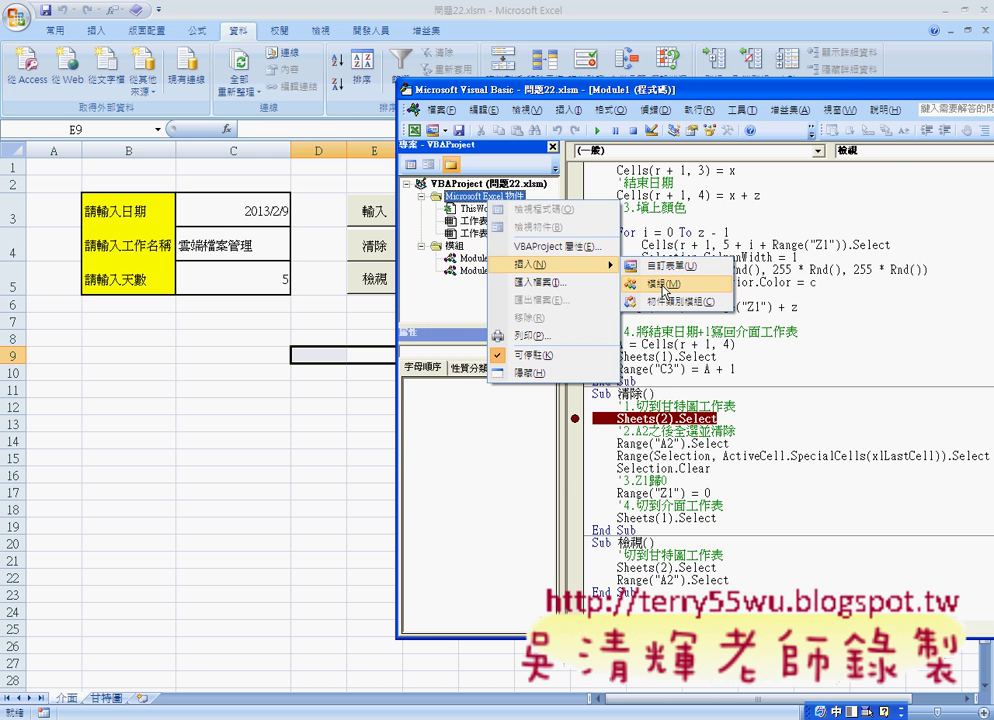